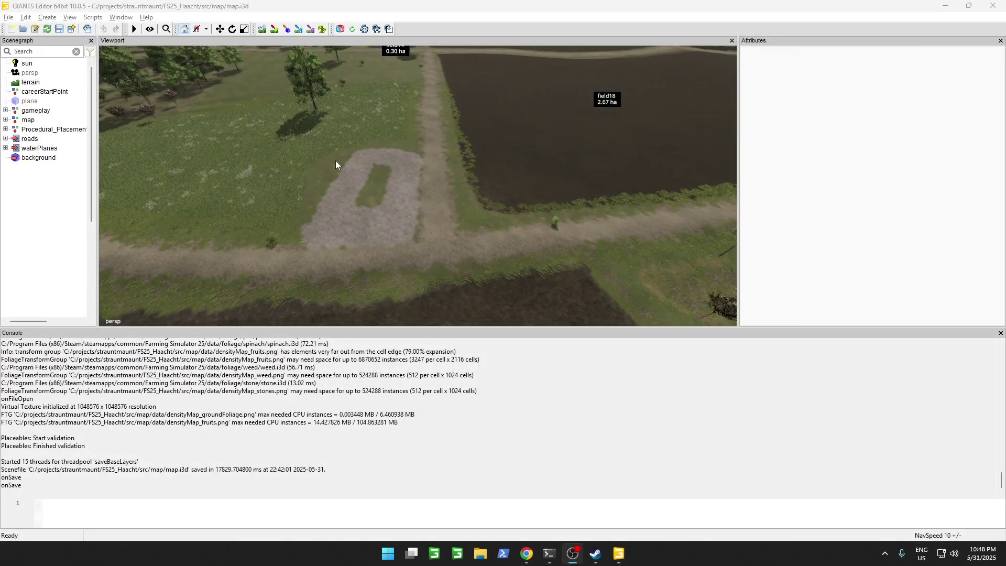
Launch the Placeable Toolkit from Shared Scripts > Map > Placeables and move it beside the map view.
{"action": "key", "text": "a"}
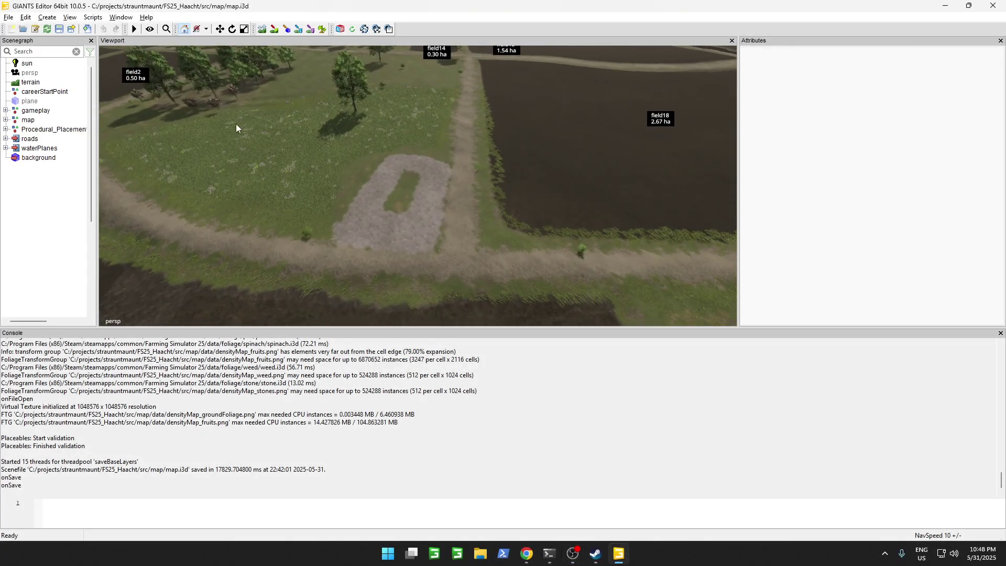
{"action": "left_click", "coordinate": [90, 19]}
{"action": "mouse_move", "coordinate": [178, 29]}
{"action": "mouse_move", "coordinate": [247, 41]}
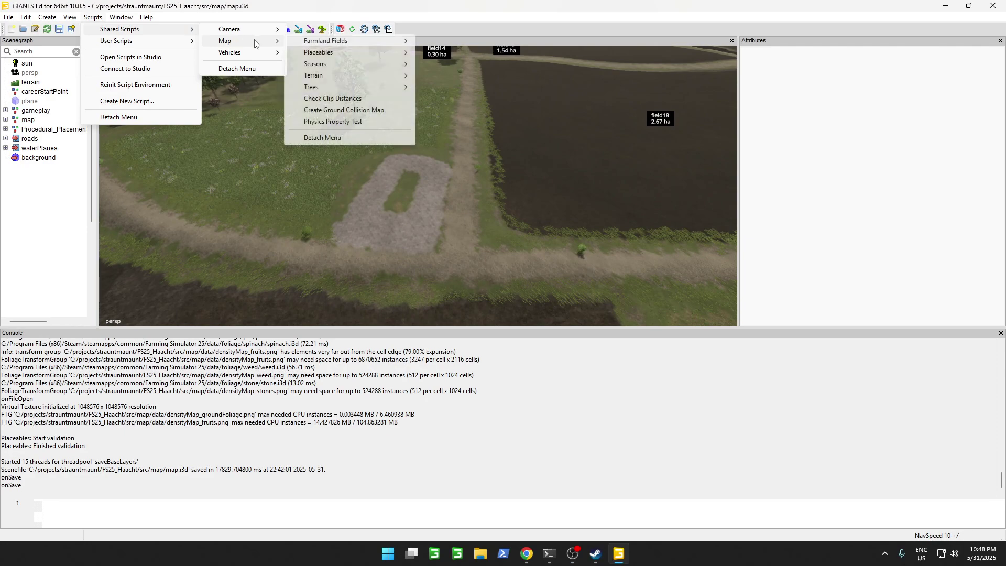
{"action": "mouse_move", "coordinate": [330, 59]}
{"action": "left_click", "coordinate": [445, 51]}
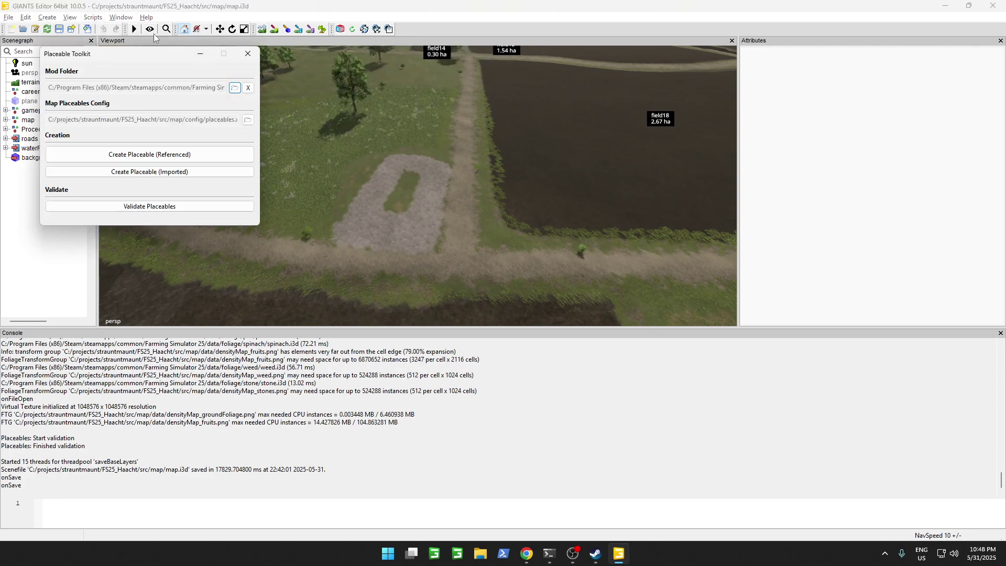
{"action": "left_click_drag", "start_coordinate": [145, 57], "coordinate": [199, 117]}
Set the toolkit's Mod Folder to FS25 Links > FS25 - Install Folder.
{"action": "left_click", "coordinate": [308, 140]}
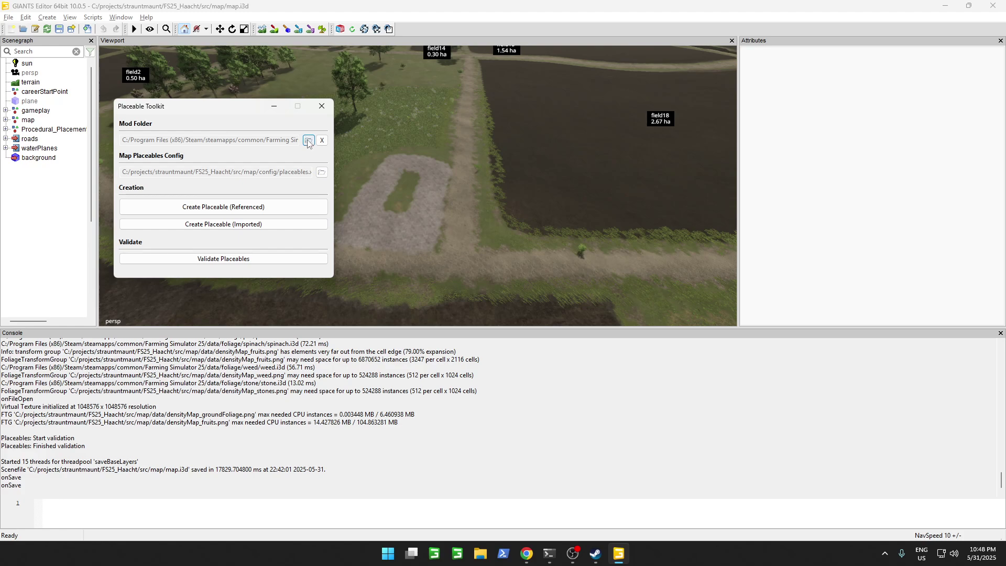
{"action": "scroll", "coordinate": [165, 222], "scroll_direction": "up", "scroll_amount": 10}
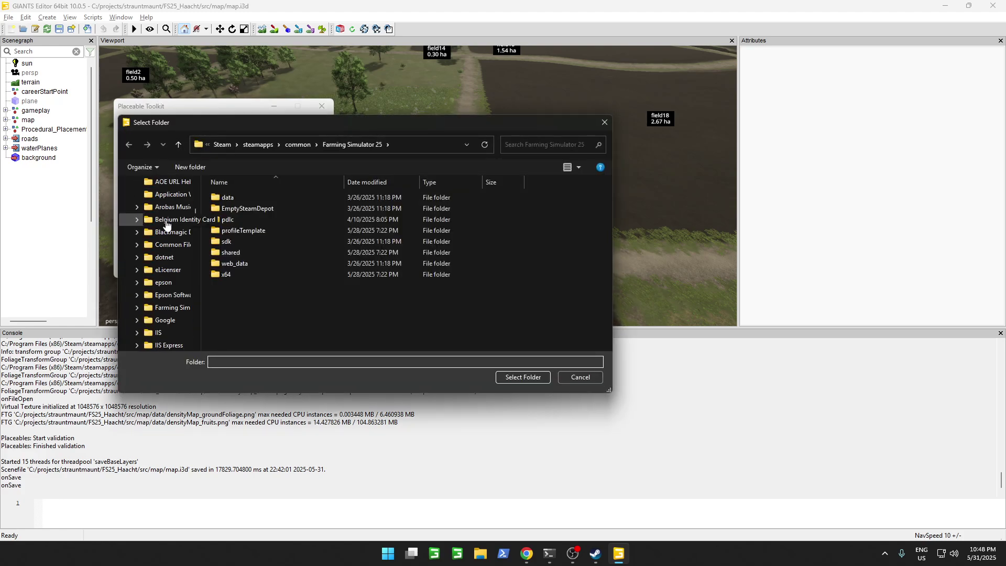
{"action": "left_click", "coordinate": [158, 259]}
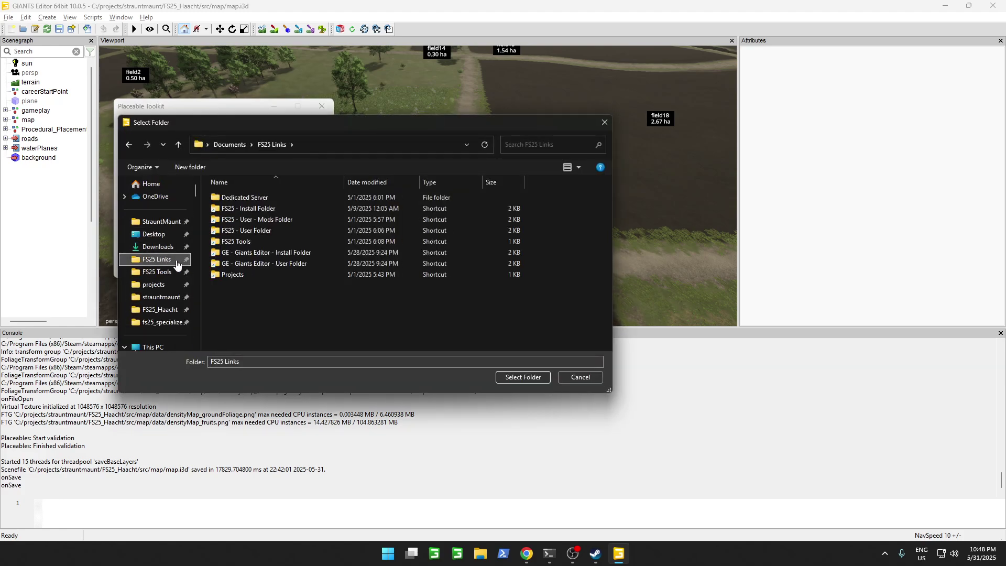
{"action": "double_click", "coordinate": [255, 208]}
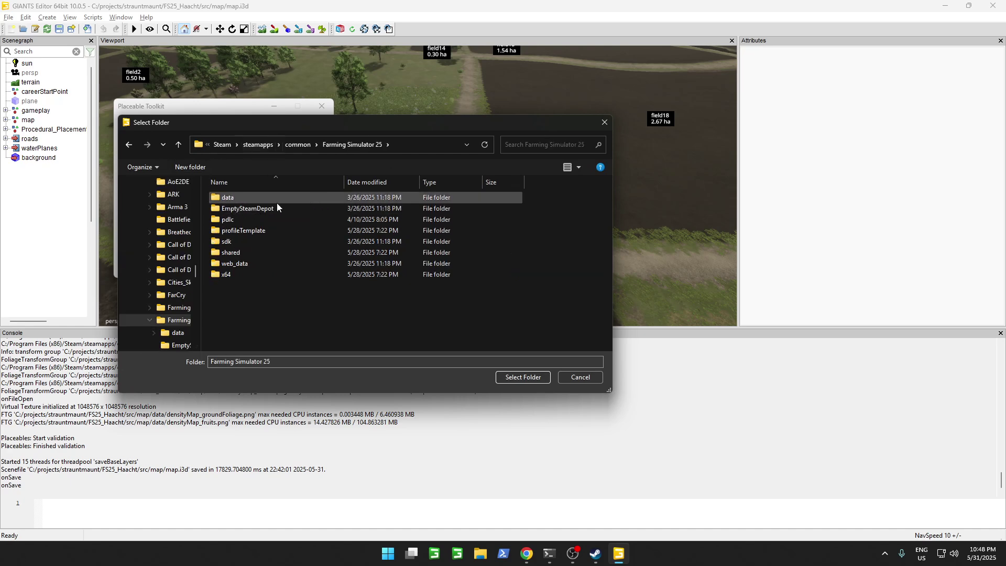
{"action": "left_click", "coordinate": [526, 377]}
{"action": "left_click_drag", "start_coordinate": [210, 111], "coordinate": [245, 84]}
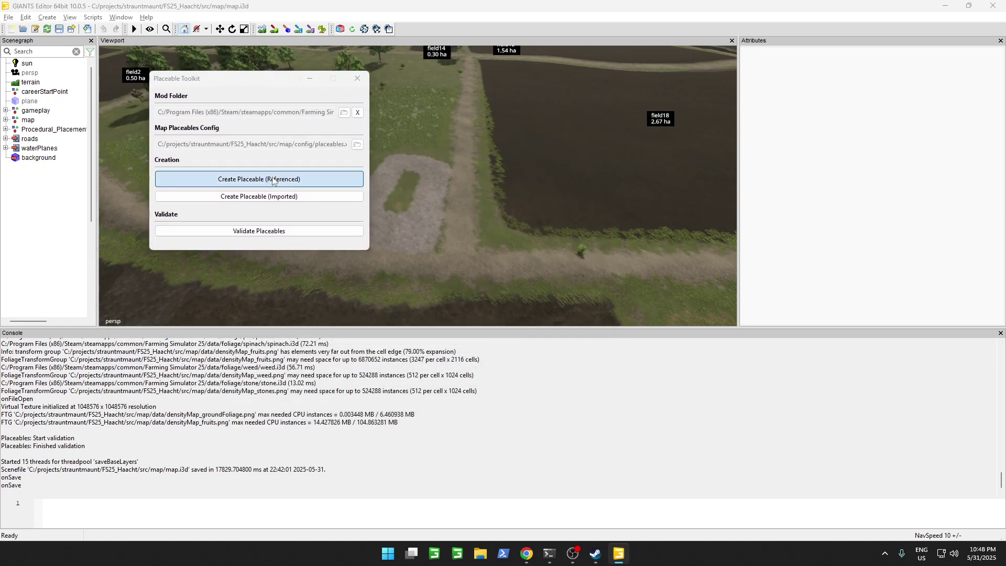
Create a referenced placeable from data/placeables/mapEU/bakery/bakery.xml, which fails loading bakery.i3d.
{"action": "left_click", "coordinate": [298, 181]}
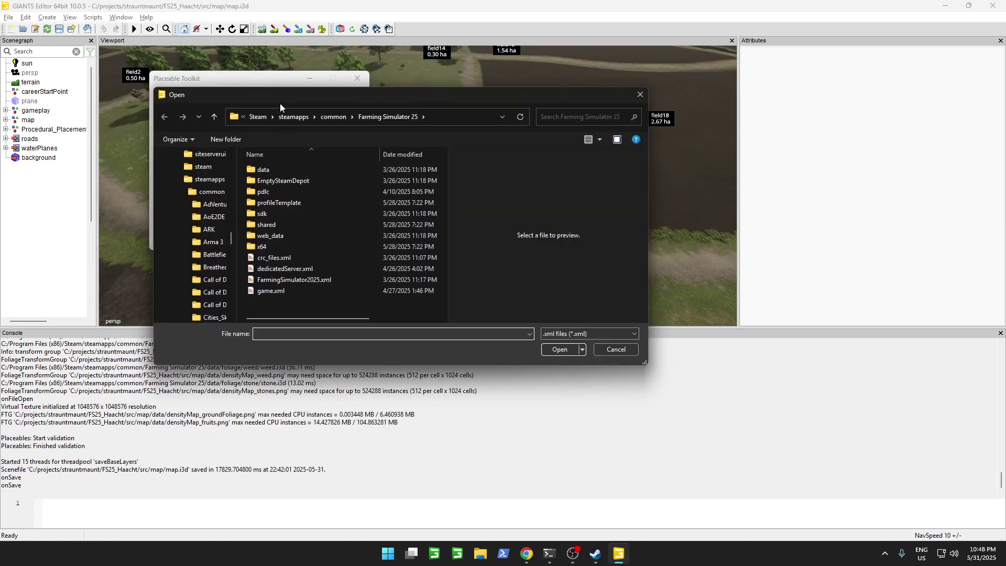
{"action": "double_click", "coordinate": [263, 169]}
{"action": "double_click", "coordinate": [271, 268]}
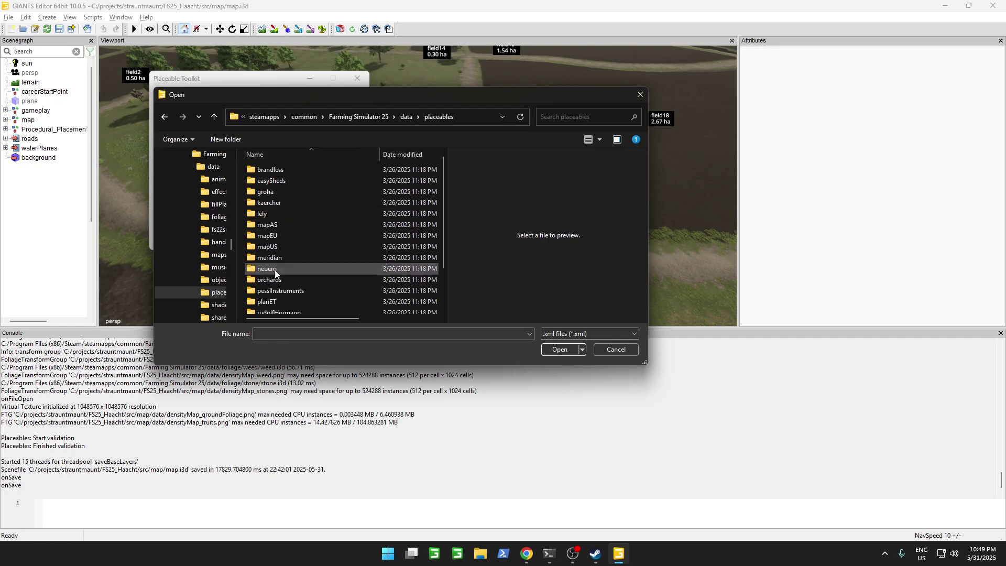
{"action": "scroll", "coordinate": [292, 205], "scroll_direction": "down", "scroll_amount": 1}
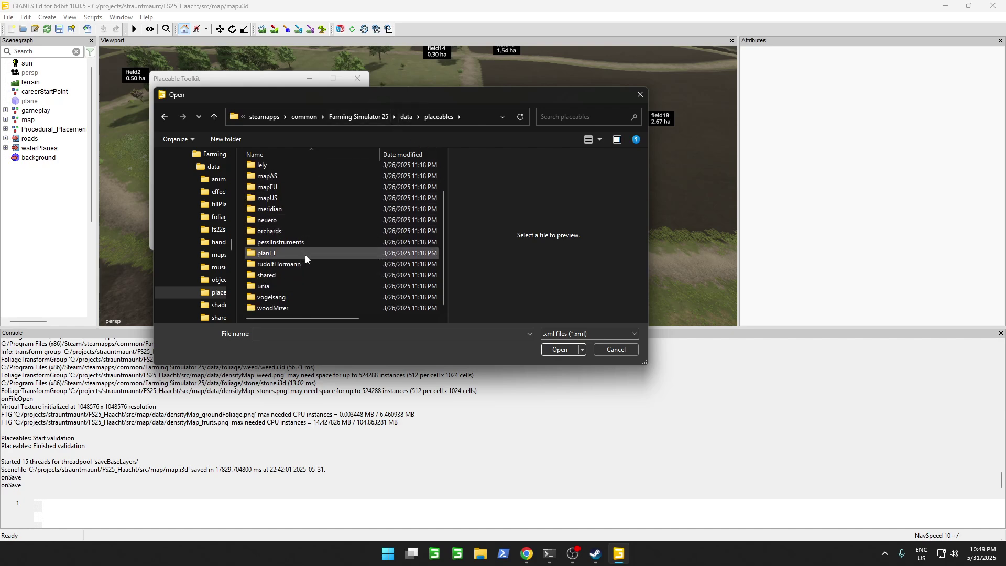
{"action": "scroll", "coordinate": [304, 253], "scroll_direction": "up", "scroll_amount": 1}
{"action": "double_click", "coordinate": [281, 237]}
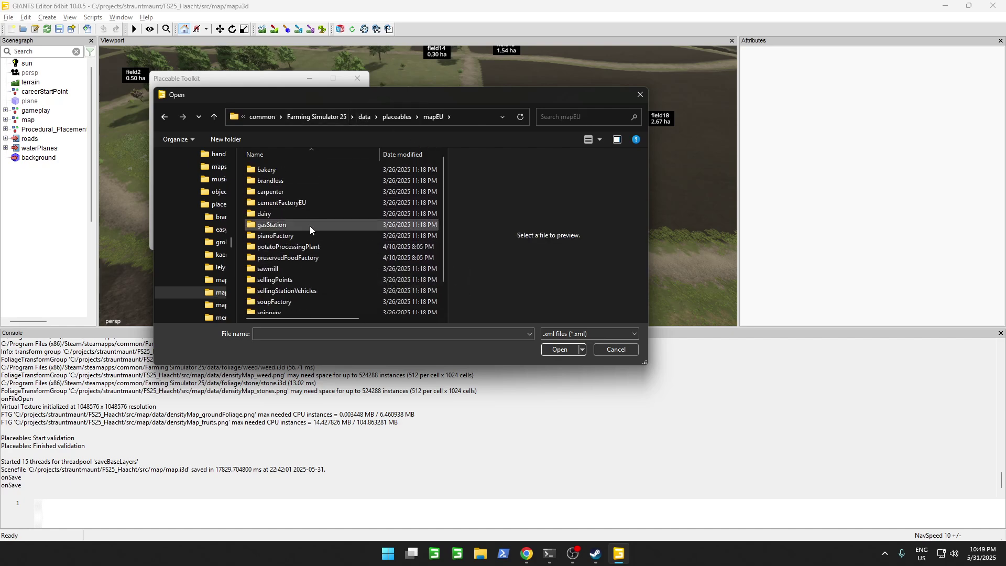
{"action": "scroll", "coordinate": [309, 225], "scroll_direction": "down", "scroll_amount": 1}
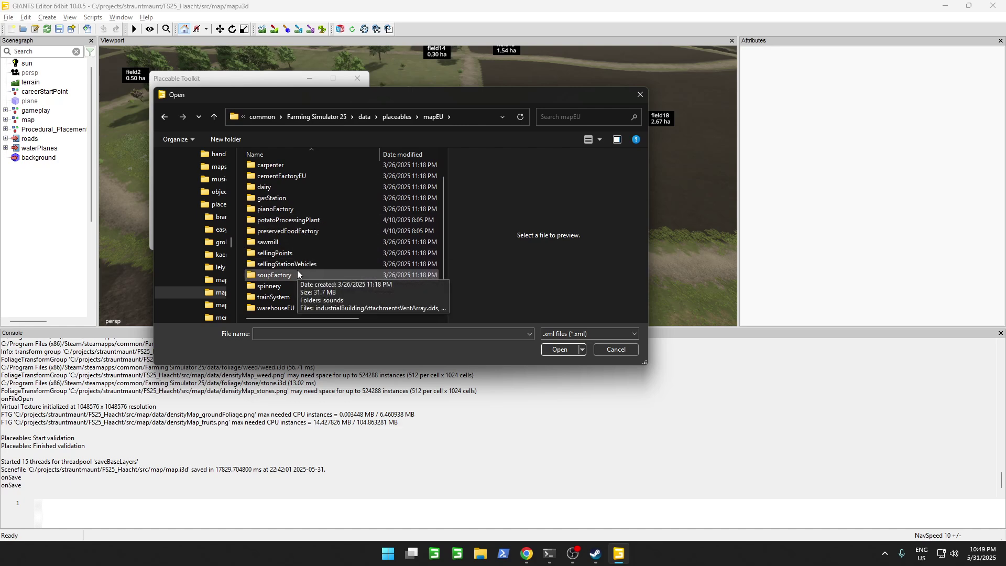
{"action": "scroll", "coordinate": [311, 246], "scroll_direction": "up", "scroll_amount": 1}
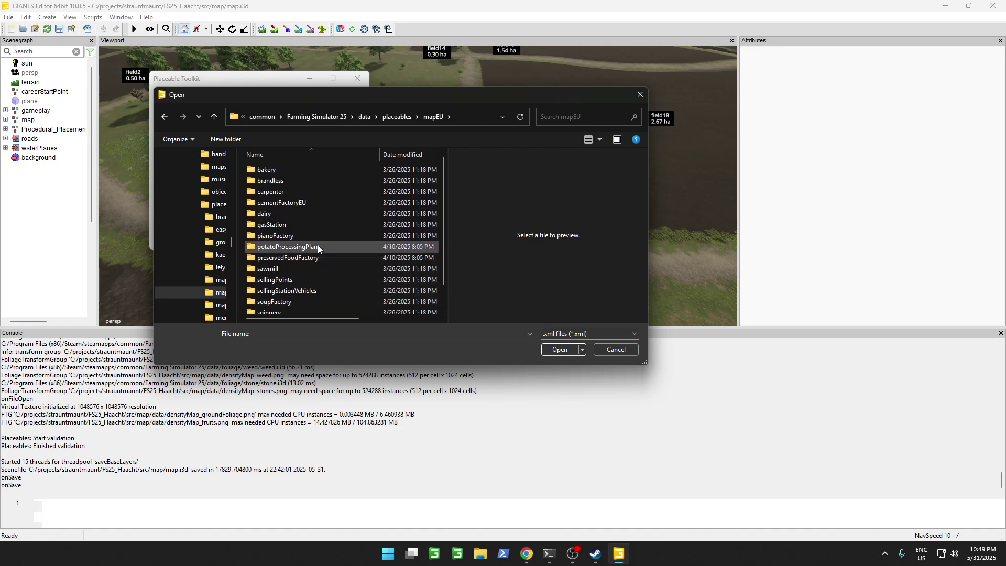
{"action": "double_click", "coordinate": [307, 174]}
{"action": "double_click", "coordinate": [306, 171]}
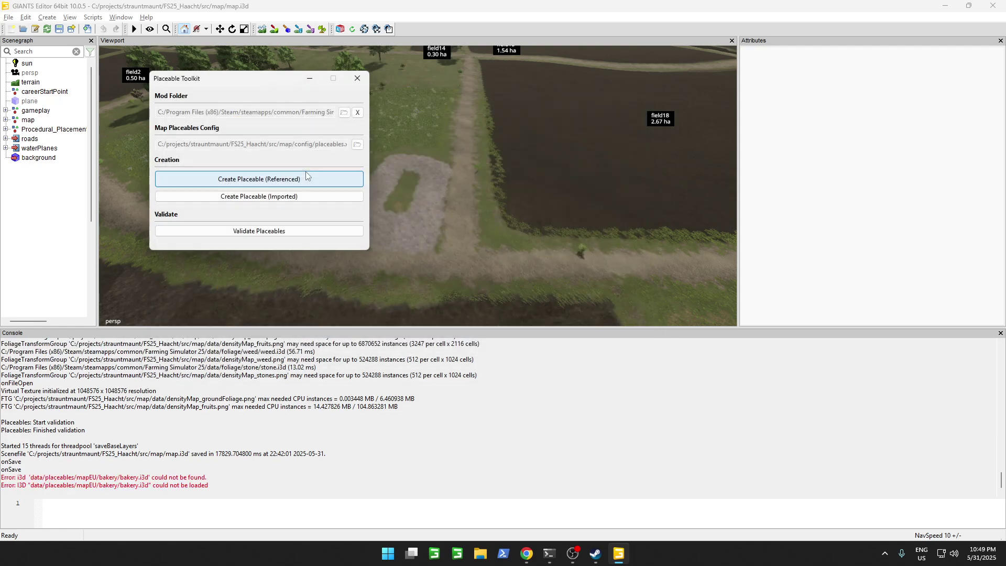
Select the missing bakery.i3d path in the console error and reposition the toolkit window.
{"action": "left_click", "coordinate": [151, 483]}
{"action": "left_click_drag", "start_coordinate": [148, 477], "coordinate": [31, 481]}
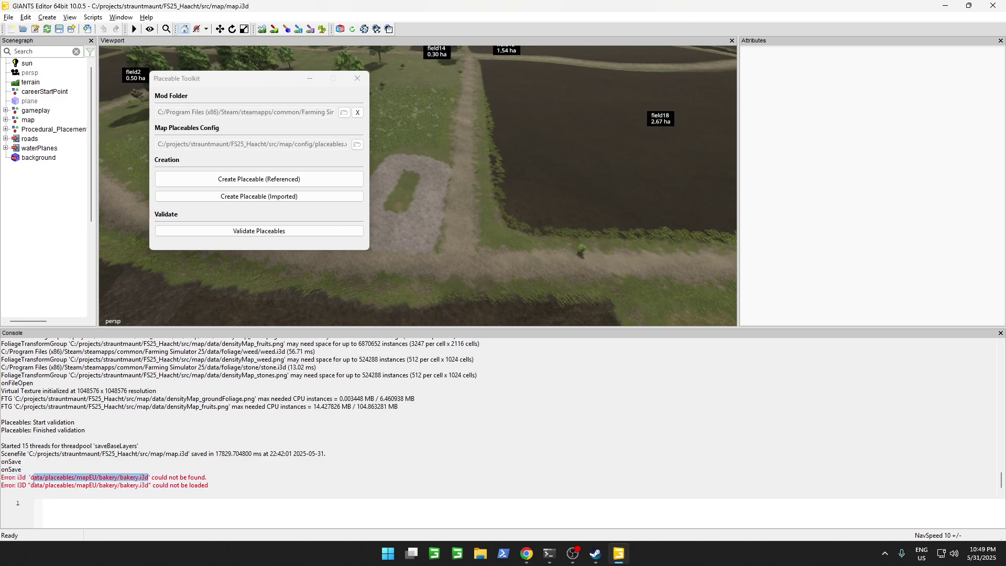
{"action": "left_click", "coordinate": [30, 479]}
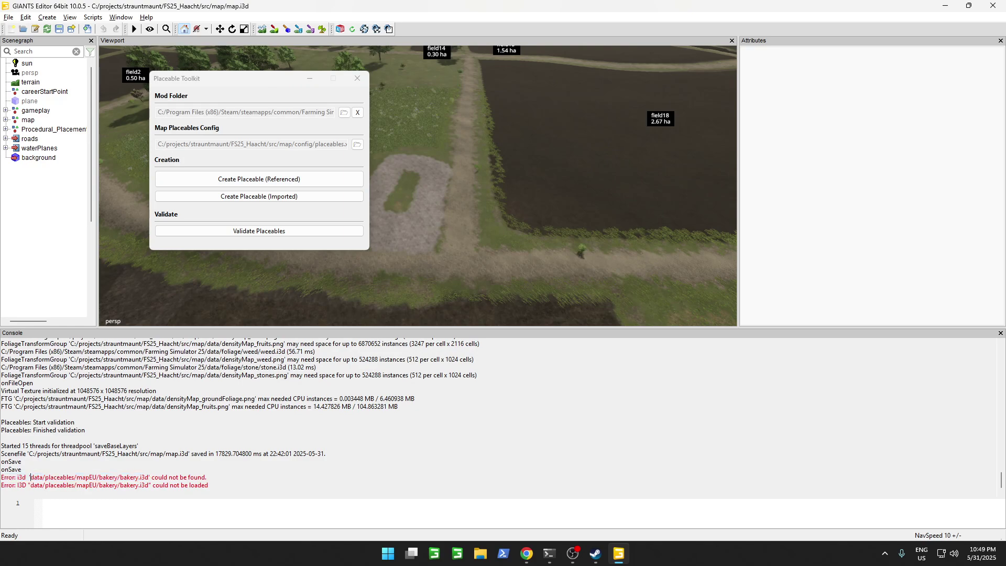
{"action": "left_click", "coordinate": [63, 485]}
{"action": "left_click_drag", "start_coordinate": [219, 85], "coordinate": [180, 100]}
Close the Placeable Toolkit and bring up the Window menu.
{"action": "left_click", "coordinate": [95, 18]}
{"action": "left_click", "coordinate": [97, 18]}
{"action": "left_click", "coordinate": [318, 94]}
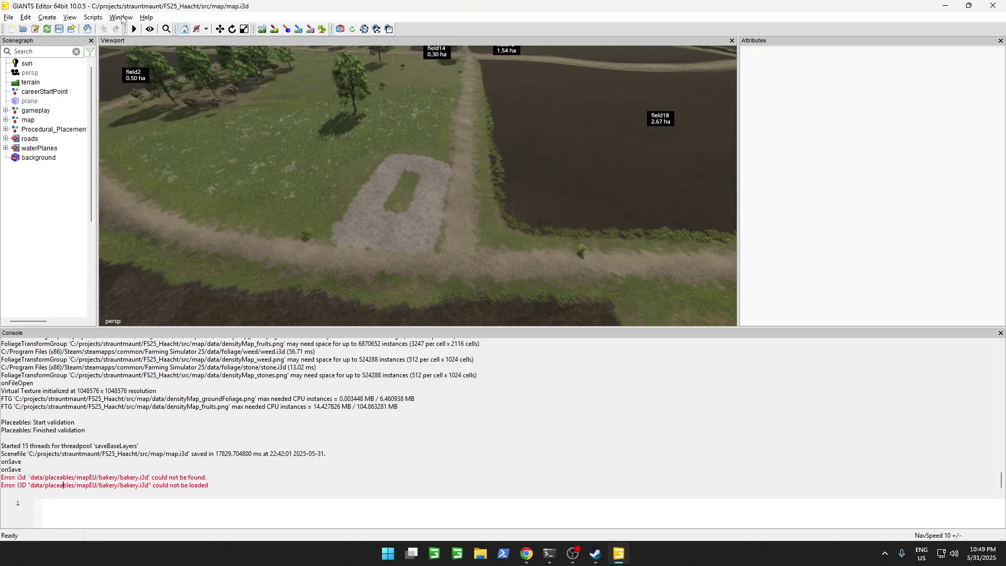
{"action": "left_click", "coordinate": [120, 17]}
{"action": "key", "text": "Right"}
{"action": "key", "text": "Left"}
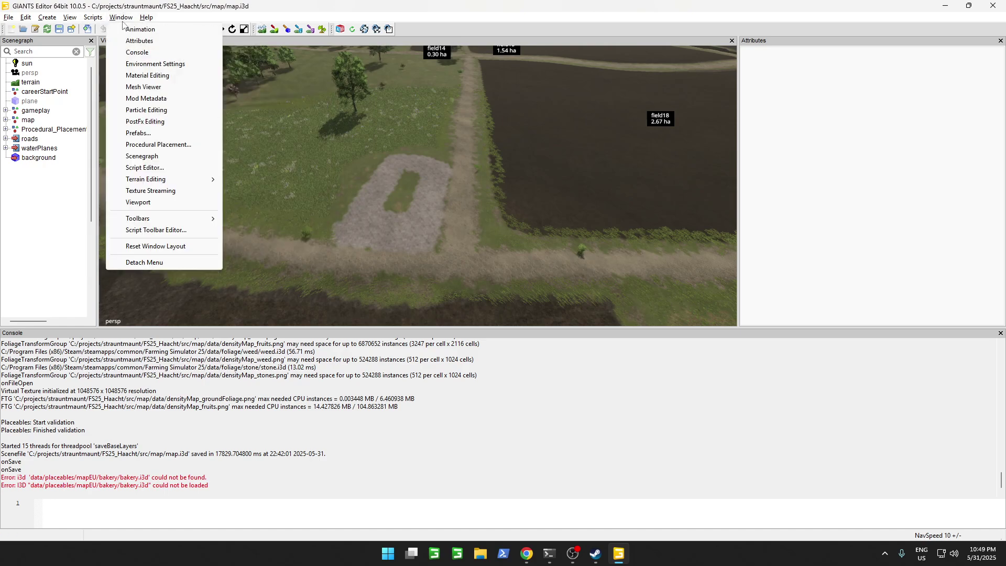
Open the Script Editor and copy the entire PlaceableToolkit.lua code.
{"action": "left_click", "coordinate": [118, 167]}
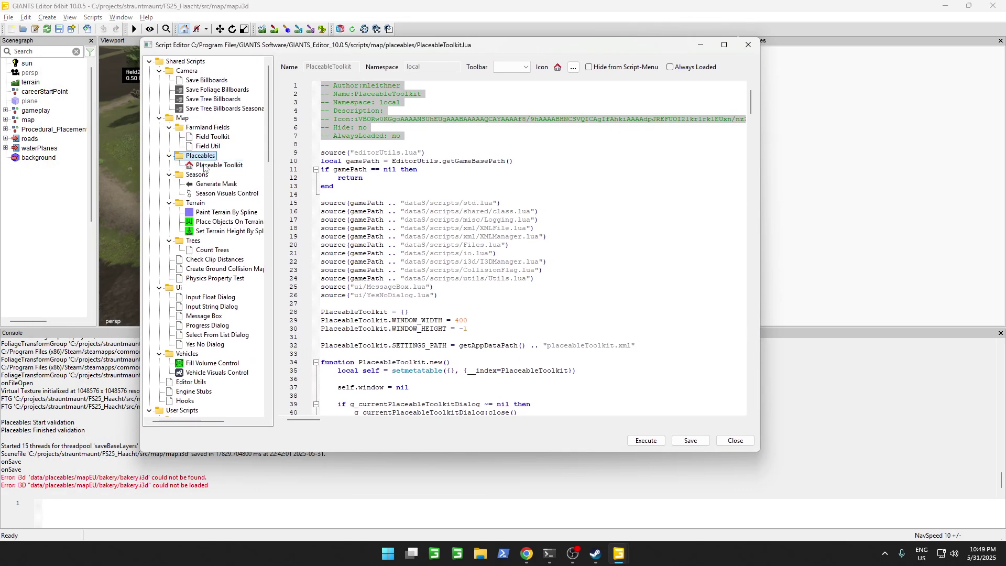
{"action": "left_click", "coordinate": [455, 175]}
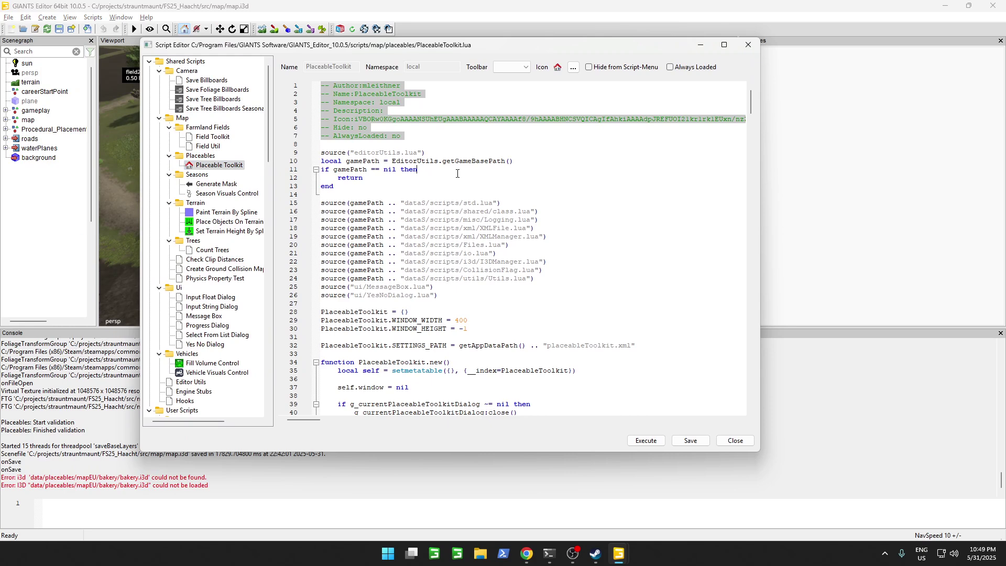
{"action": "key", "text": "ctrl+a"}
{"action": "left_click", "coordinate": [418, 188]}
{"action": "scroll", "coordinate": [230, 230], "scroll_direction": "down", "scroll_amount": 15}
{"action": "scroll", "coordinate": [225, 395], "scroll_direction": "up", "scroll_amount": 15}
Create a new user script named PlaceableToolkitBaseGame.
{"action": "left_click", "coordinate": [150, 61]}
{"action": "right_click", "coordinate": [167, 74]}
{"action": "left_click", "coordinate": [172, 76]}
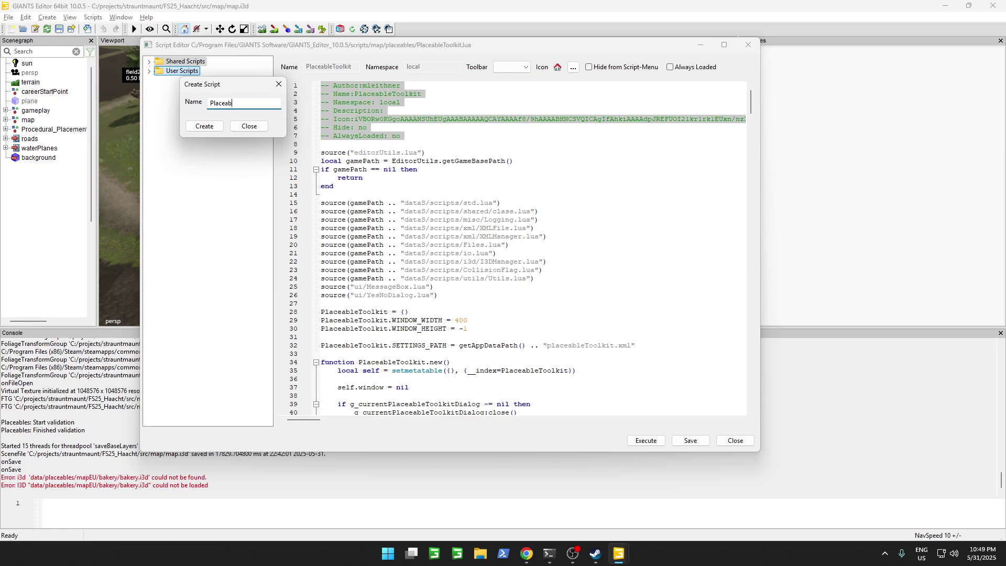
{"action": "type", "text": "PlaceableToolkitBaseGame"}
{"action": "key", "text": "Return"}
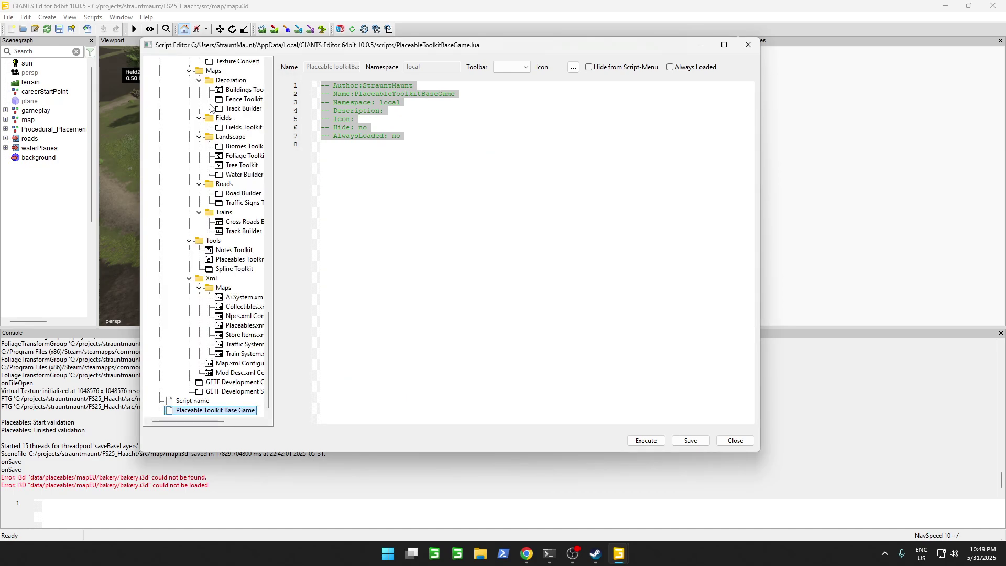
{"action": "left_click", "coordinate": [485, 224]}
{"action": "key", "text": "ctrl+v"}
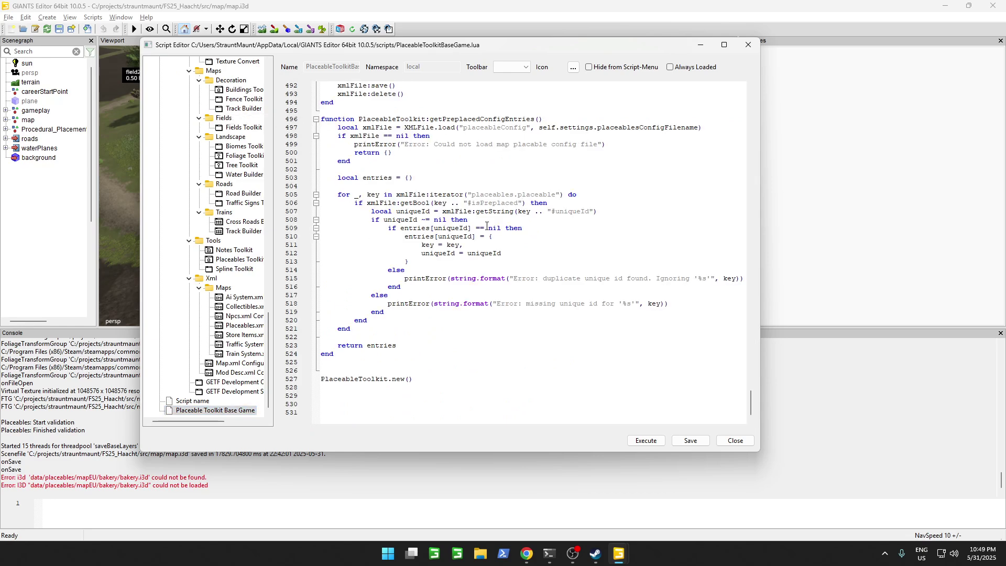
{"action": "key", "text": "ctrl+z"}
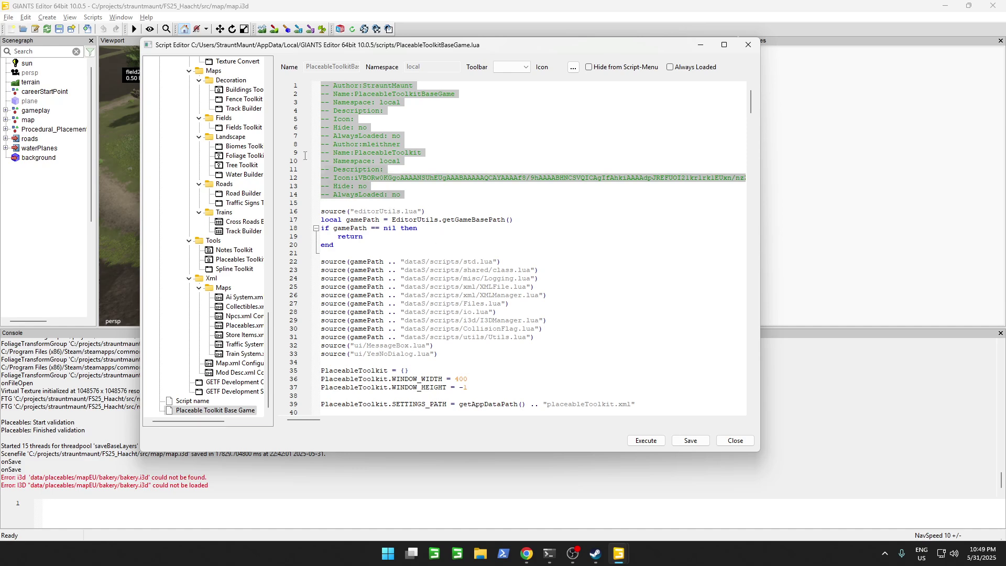
{"action": "key", "text": "ctrl+z"}
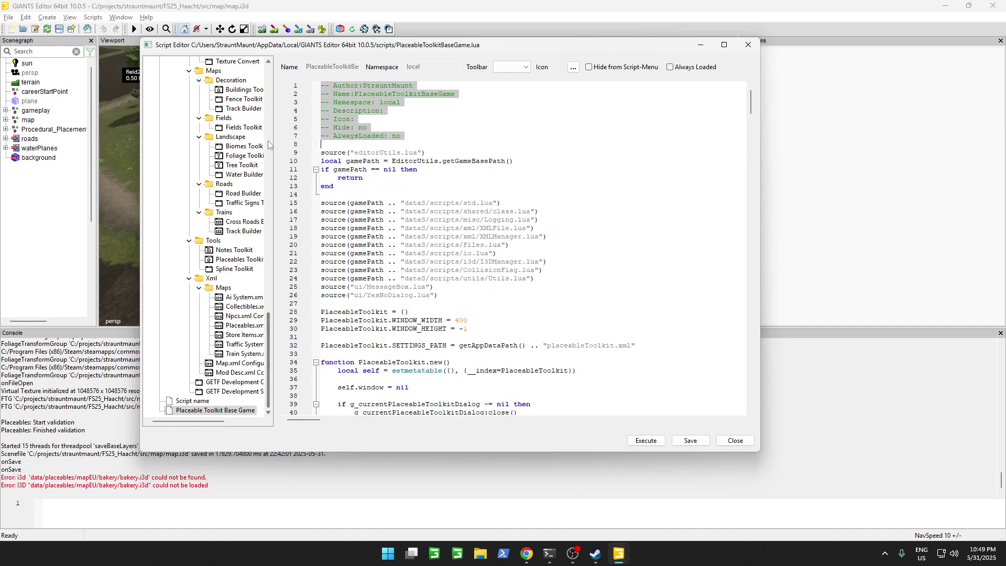
{"action": "scroll", "coordinate": [402, 220], "scroll_direction": "down", "scroll_amount": 20}
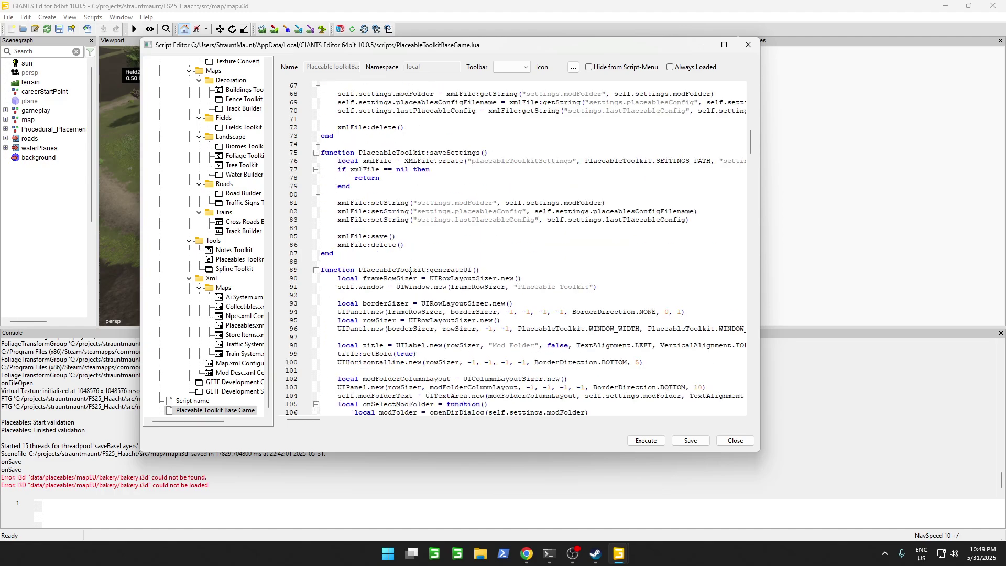
{"action": "scroll", "coordinate": [402, 268], "scroll_direction": "down", "scroll_amount": 20}
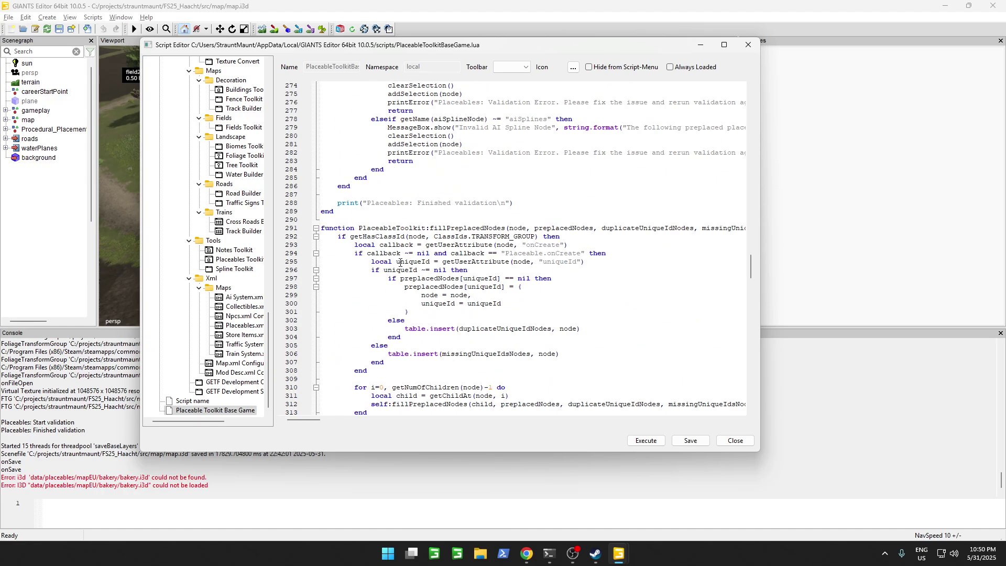
{"action": "scroll", "coordinate": [345, 213], "scroll_direction": "down", "scroll_amount": 6}
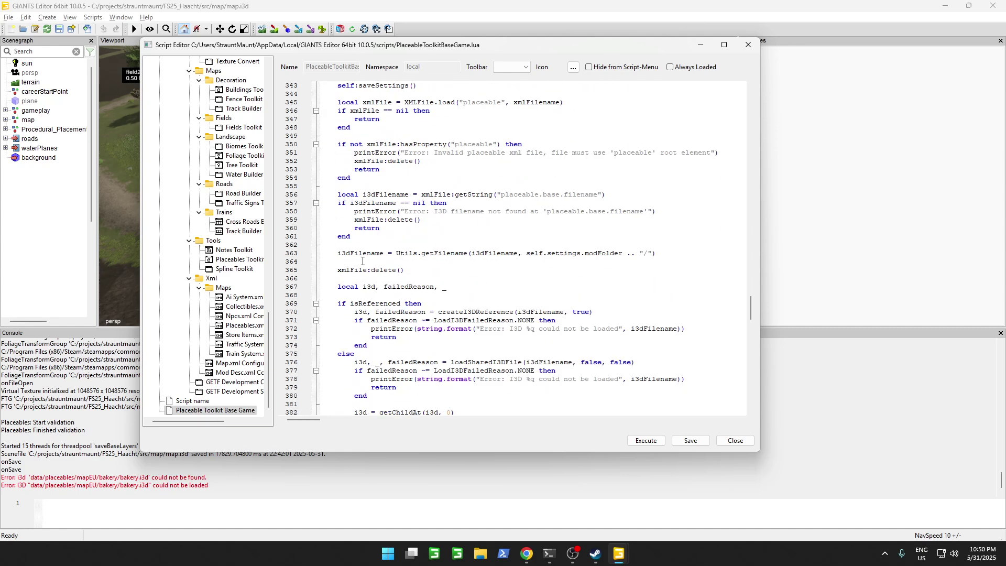
{"action": "left_click_drag", "start_coordinate": [336, 252], "coordinate": [468, 255]}
{"action": "left_click", "coordinate": [404, 269]}
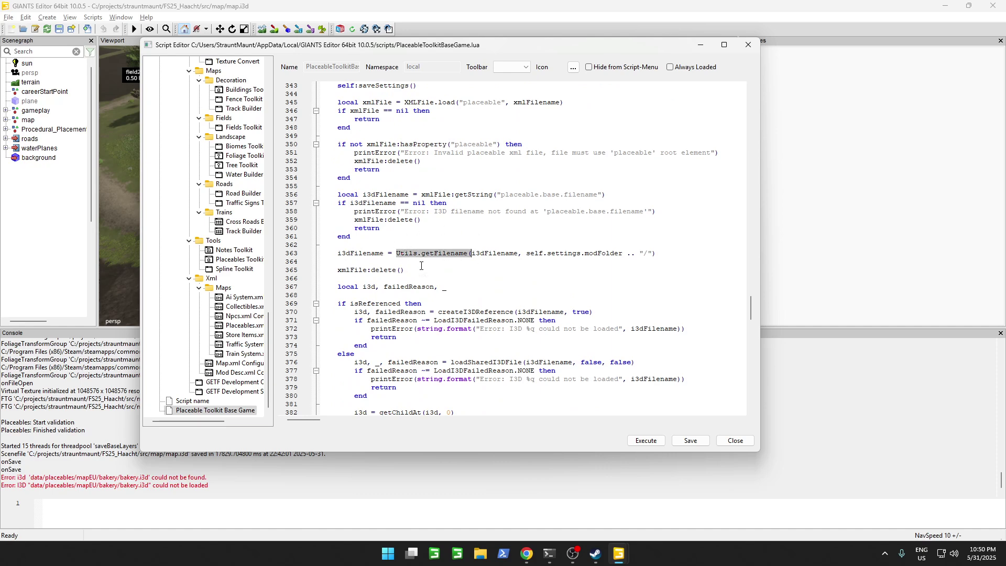
{"action": "left_click", "coordinate": [464, 258], "text": "shift"}
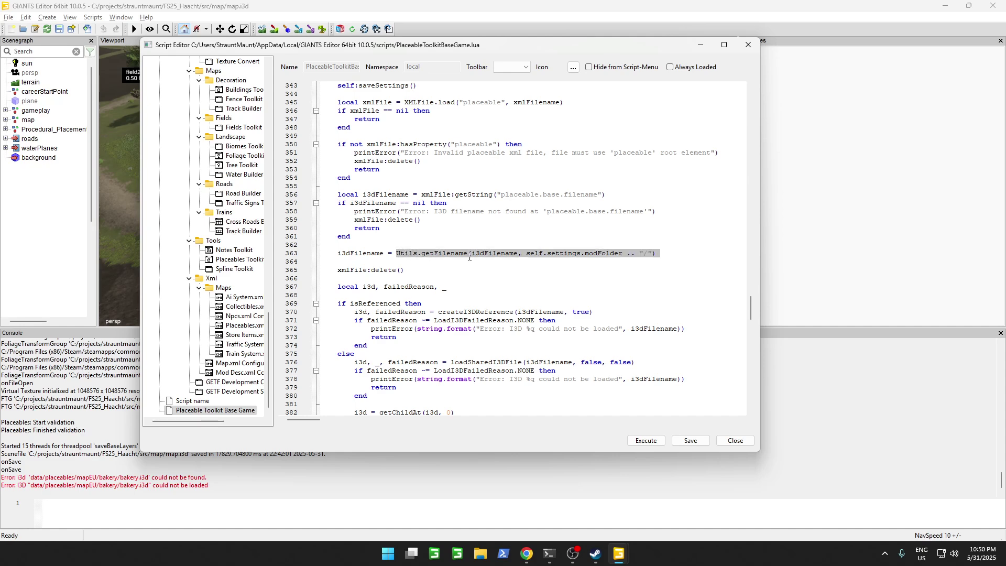
{"action": "left_click", "coordinate": [470, 256], "text": "shift"}
{"action": "left_click", "coordinate": [411, 253]}
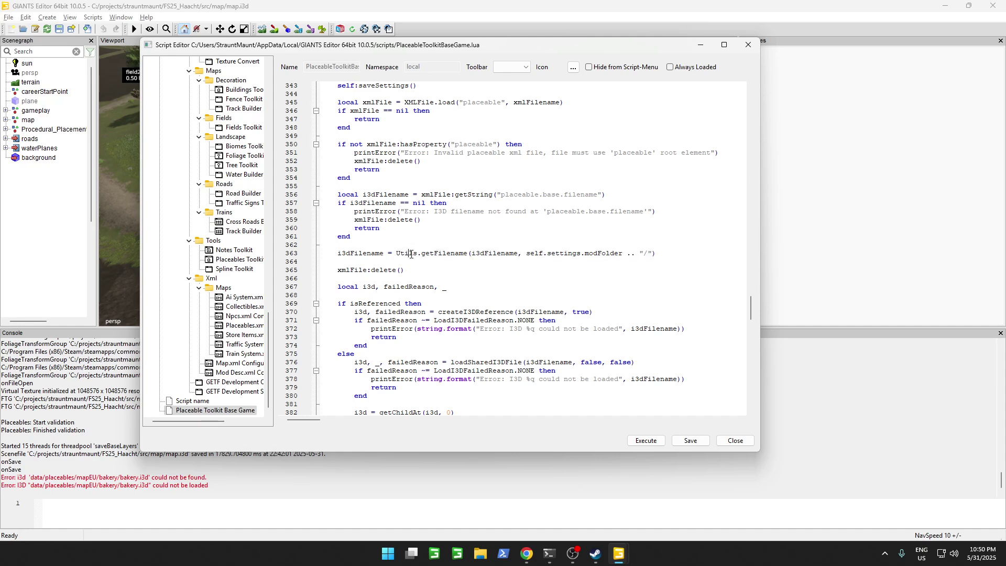
{"action": "left_click_drag", "start_coordinate": [406, 253], "coordinate": [466, 254]}
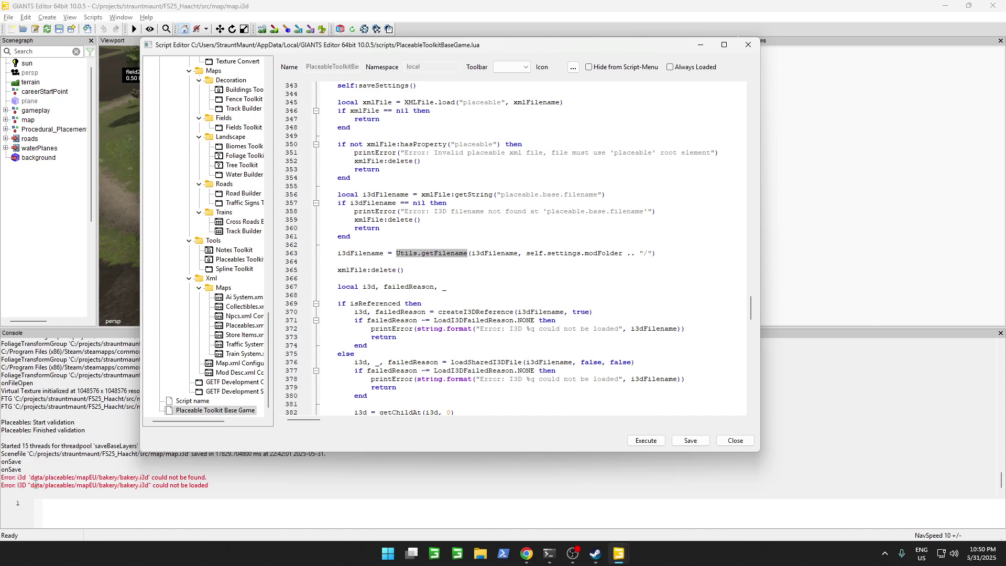
{"action": "left_click", "coordinate": [420, 273]}
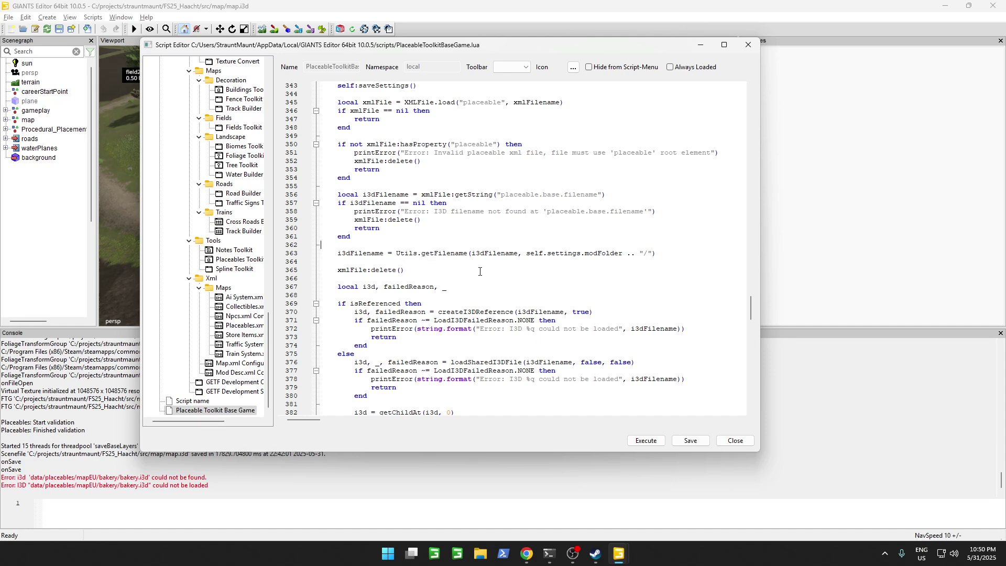
Insert i3dFilename = string.gsub(i3dFileName,'%$','') above line 363.
{"action": "key", "text": "Up"}
{"action": "key", "text": "Up"}
{"action": "key", "text": "Up"}
{"action": "key", "text": "Return"}
{"action": "type", "text": "i"}
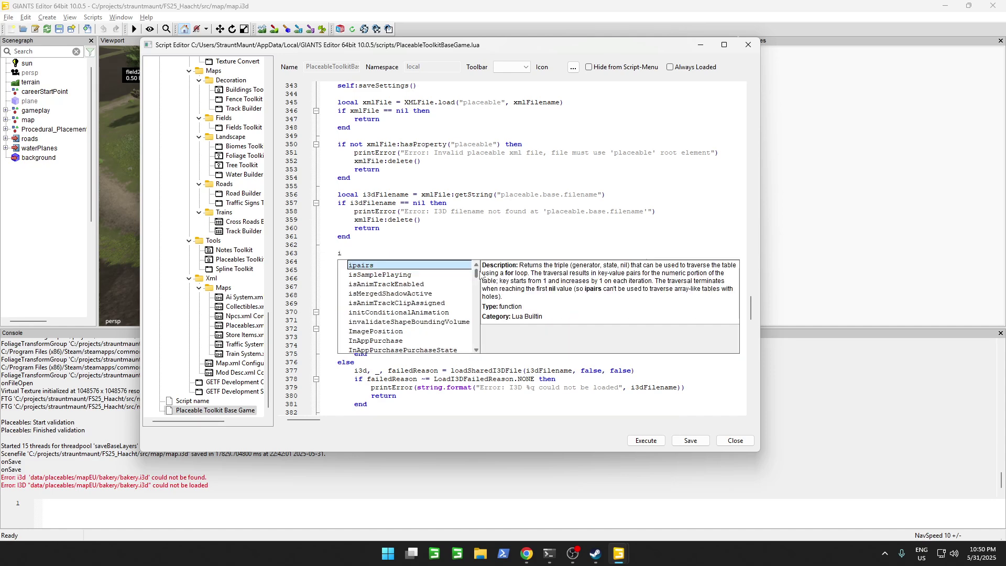
{"action": "type", "text": "3dFilename = i3d"}
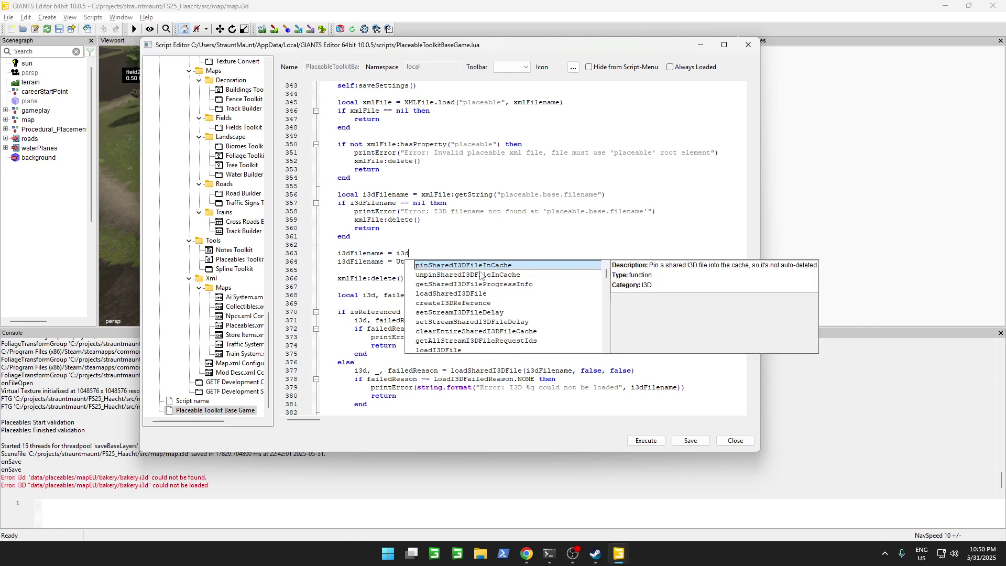
{"action": "type", "text": "FileName."}
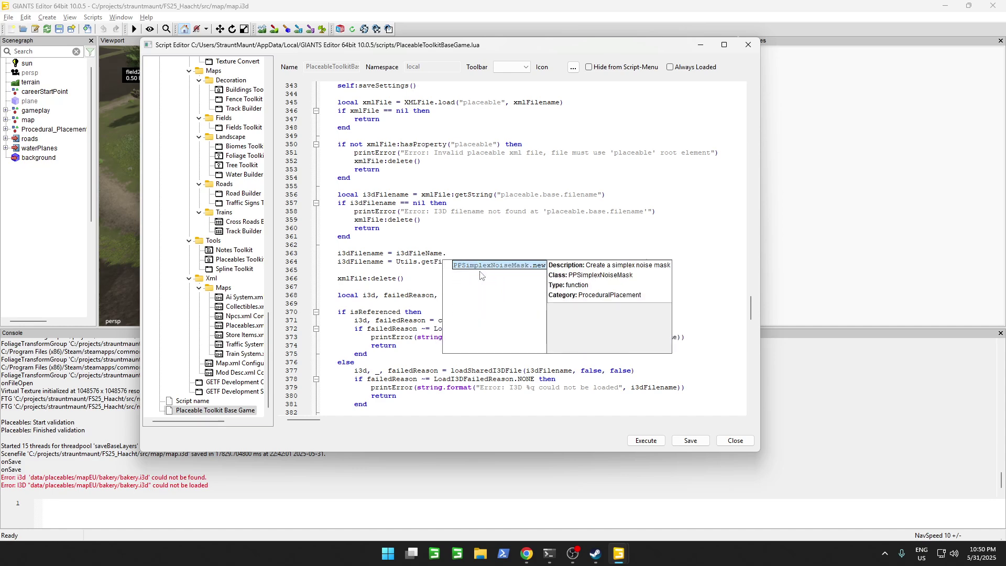
{"action": "type", "text": "string.gsub"}
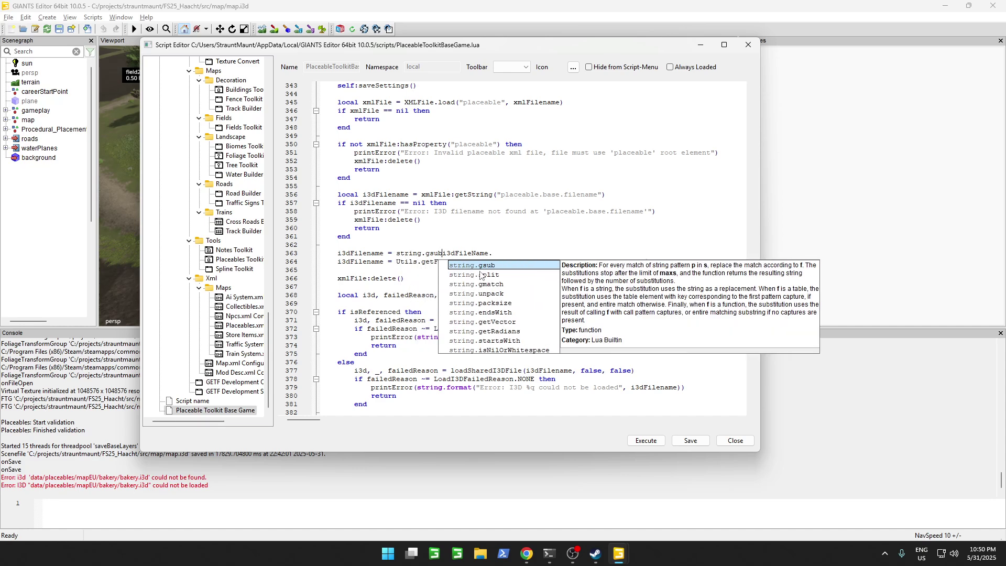
{"action": "key", "text": "Return"}
{"action": "type", "text": "("}
{"action": "type", "text": ","}
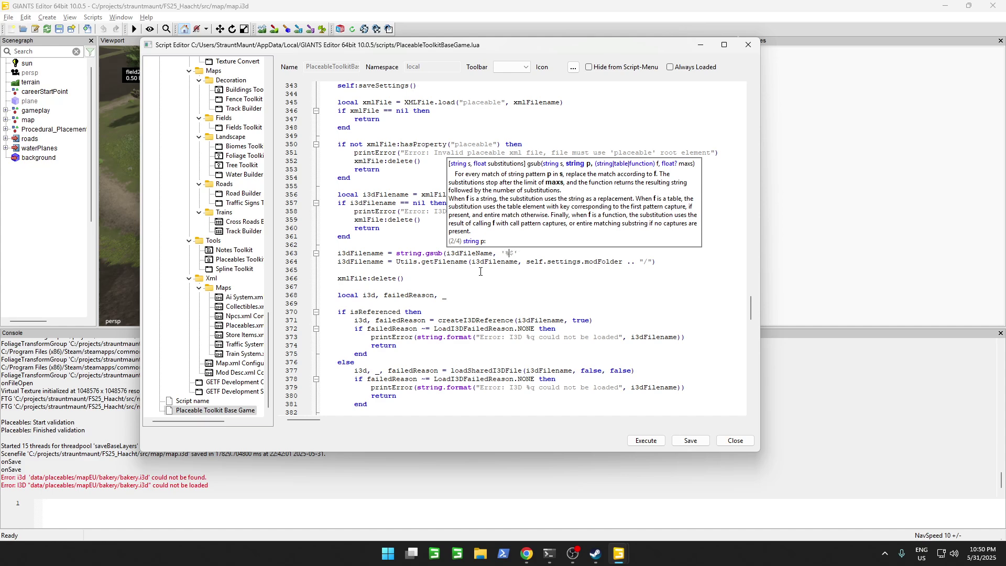
{"action": "type", "text": "'%$','')"}
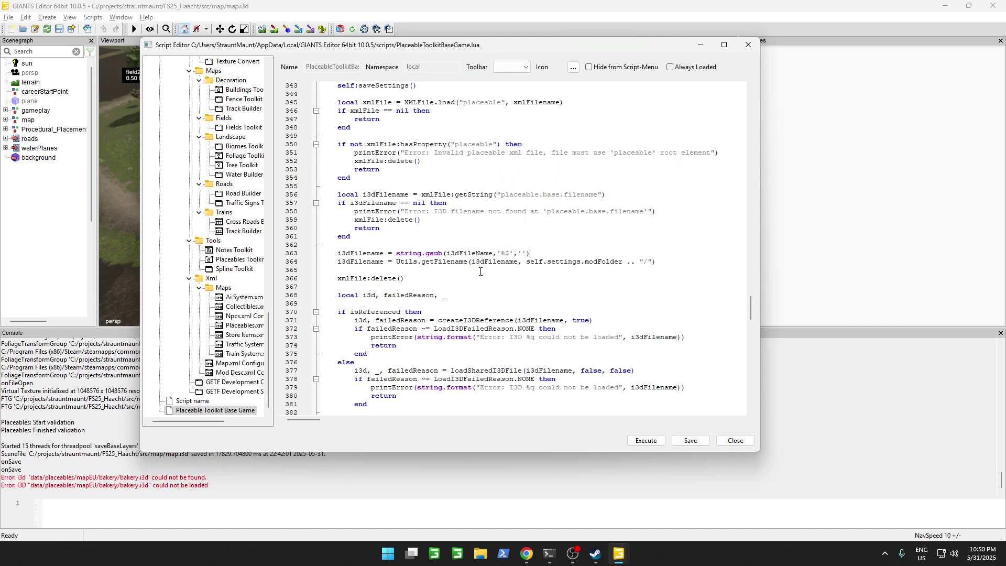
Check the variable names against line 364 and save the script.
{"action": "double_click", "coordinate": [374, 254]}
{"action": "double_click", "coordinate": [362, 263]}
{"action": "left_click_drag", "start_coordinate": [526, 262], "coordinate": [585, 262]}
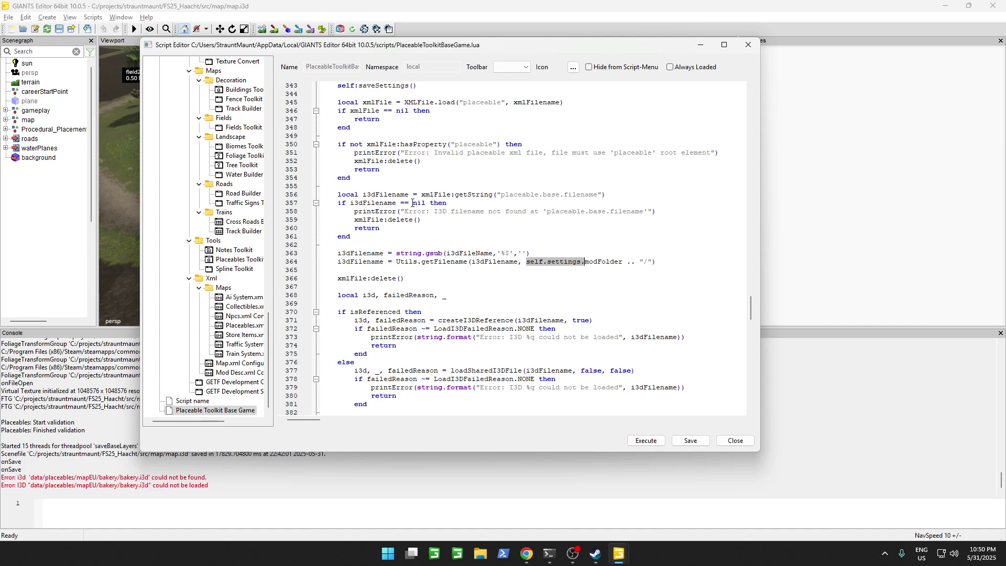
{"action": "left_click", "coordinate": [654, 442]}
{"action": "left_click", "coordinate": [691, 440]}
Execute the modified script and set its Mod Folder to Farming Simulator 25.
{"action": "left_click", "coordinate": [646, 440]}
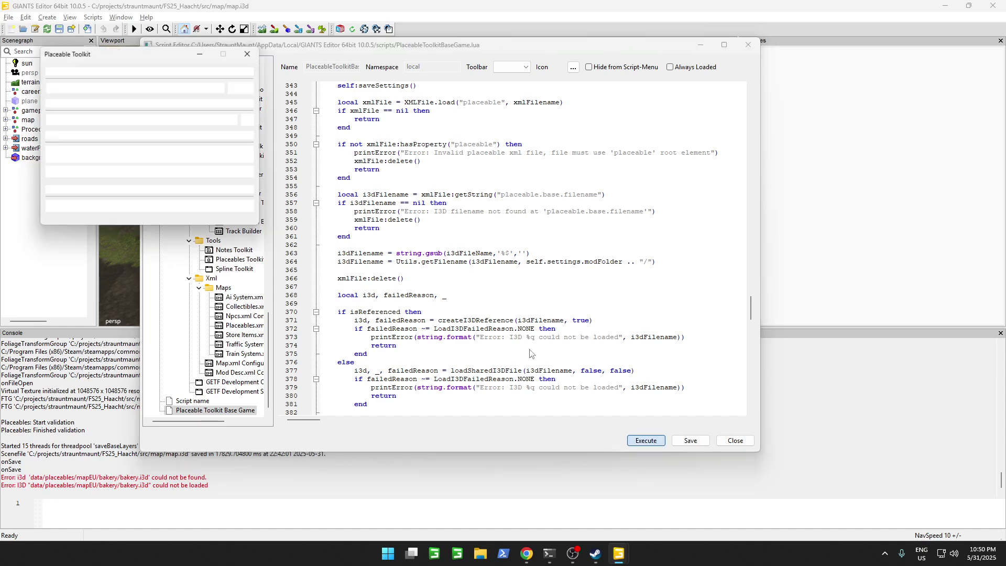
{"action": "left_click_drag", "start_coordinate": [124, 52], "coordinate": [455, 126]}
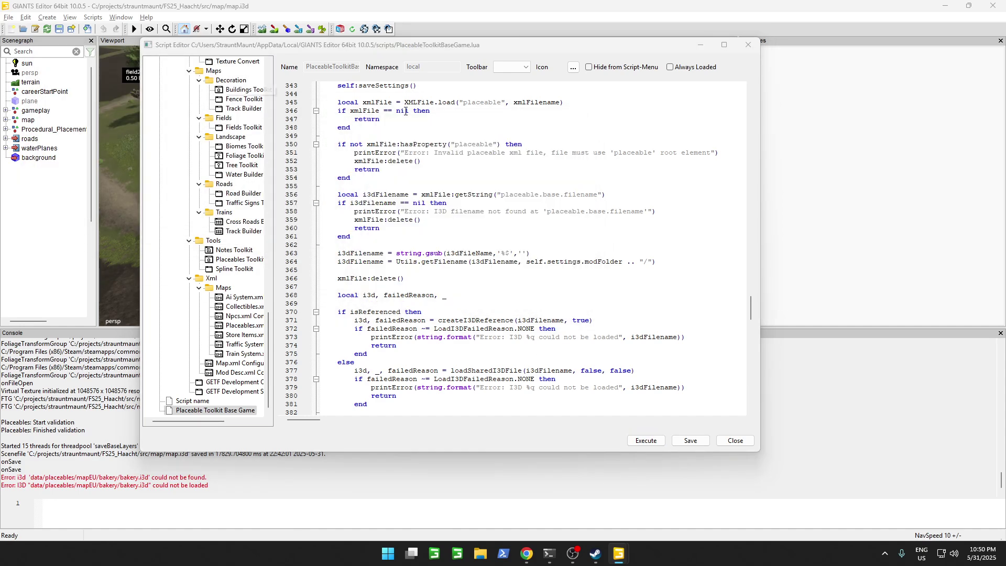
{"action": "left_click_drag", "start_coordinate": [383, 53], "coordinate": [383, 182]}
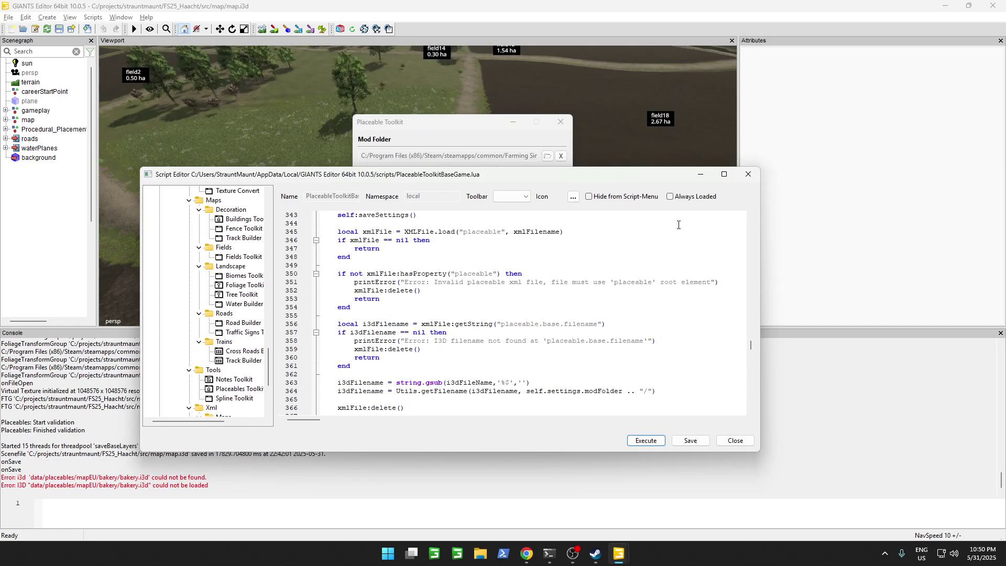
{"action": "left_click", "coordinate": [455, 132]}
{"action": "left_click", "coordinate": [546, 156]}
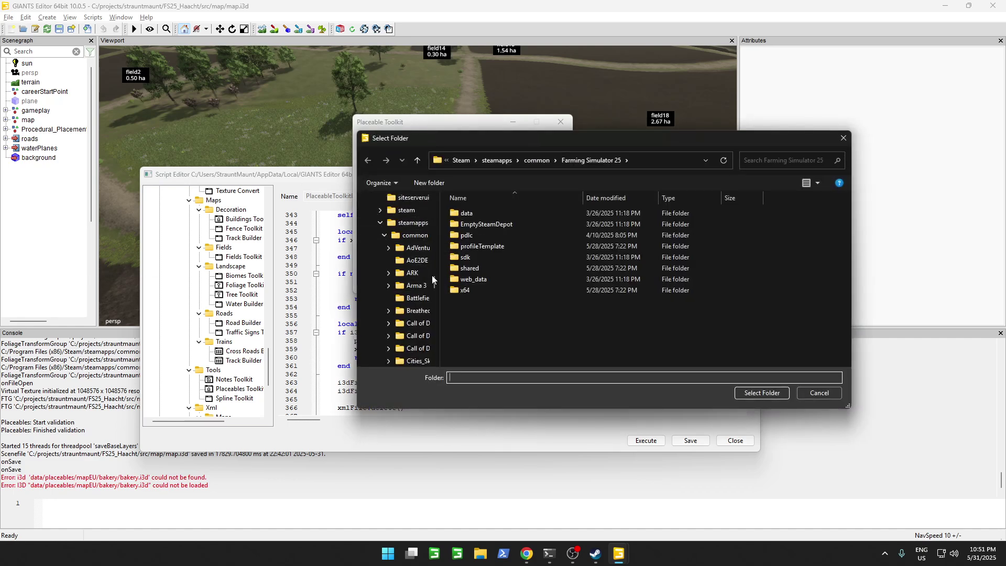
{"action": "scroll", "coordinate": [419, 275], "scroll_direction": "up", "scroll_amount": 10}
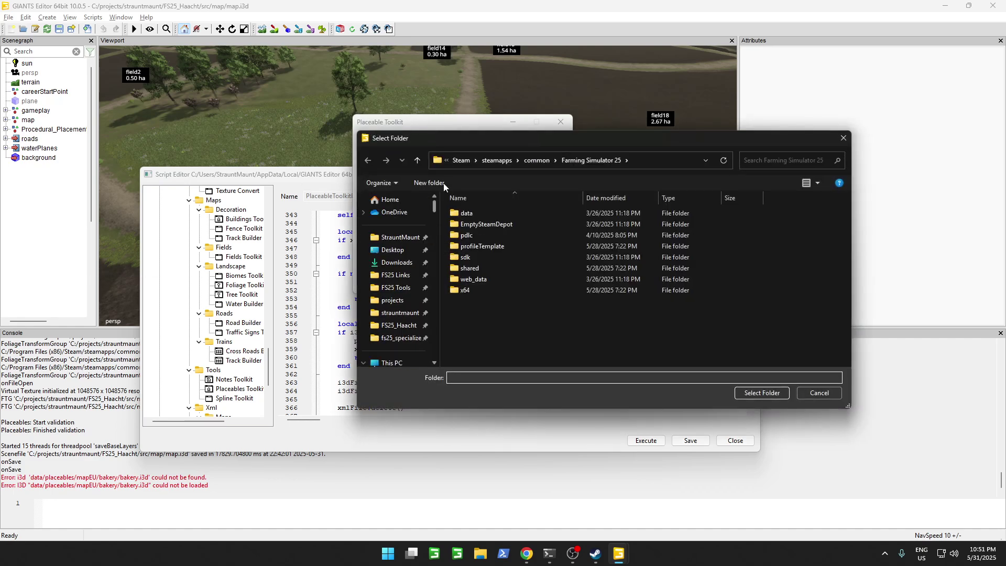
{"action": "left_click", "coordinate": [402, 273]}
{"action": "double_click", "coordinate": [501, 224]}
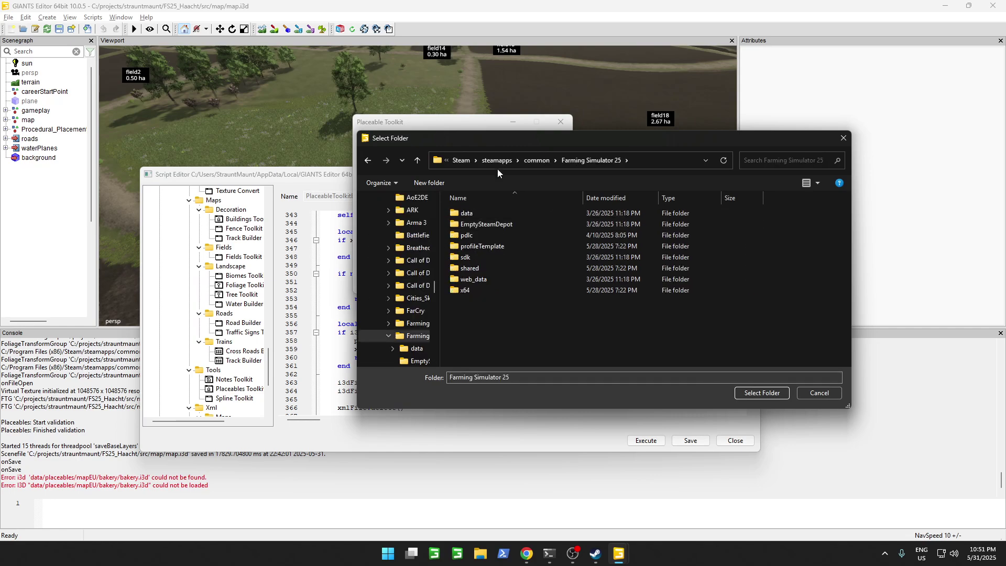
{"action": "left_click", "coordinate": [762, 393]}
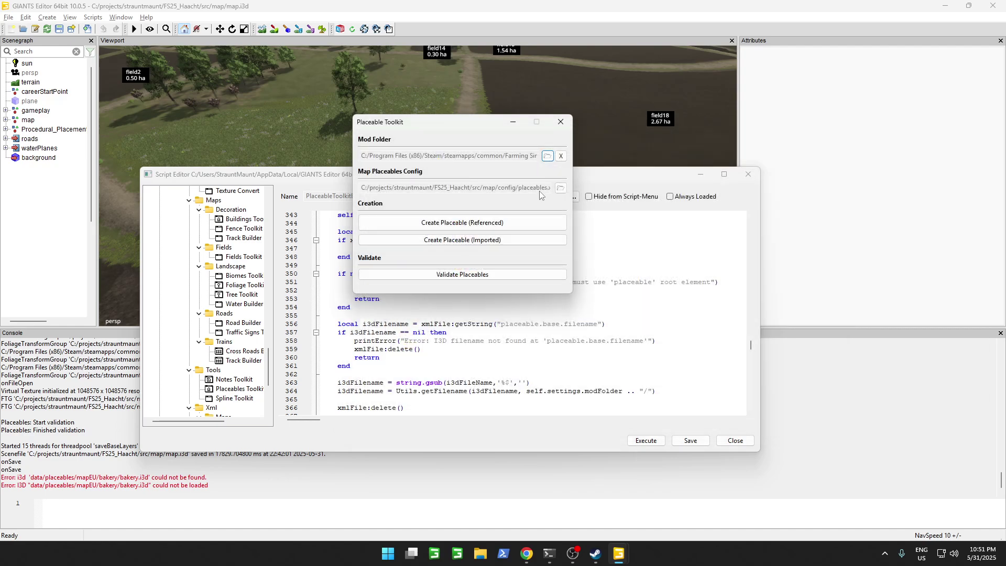
Set the Map Placeables Config to FS25_Haacht's src/map/config/placeables.xml.
{"action": "left_click", "coordinate": [560, 187]}
{"action": "scroll", "coordinate": [408, 235], "scroll_direction": "up", "scroll_amount": 10}
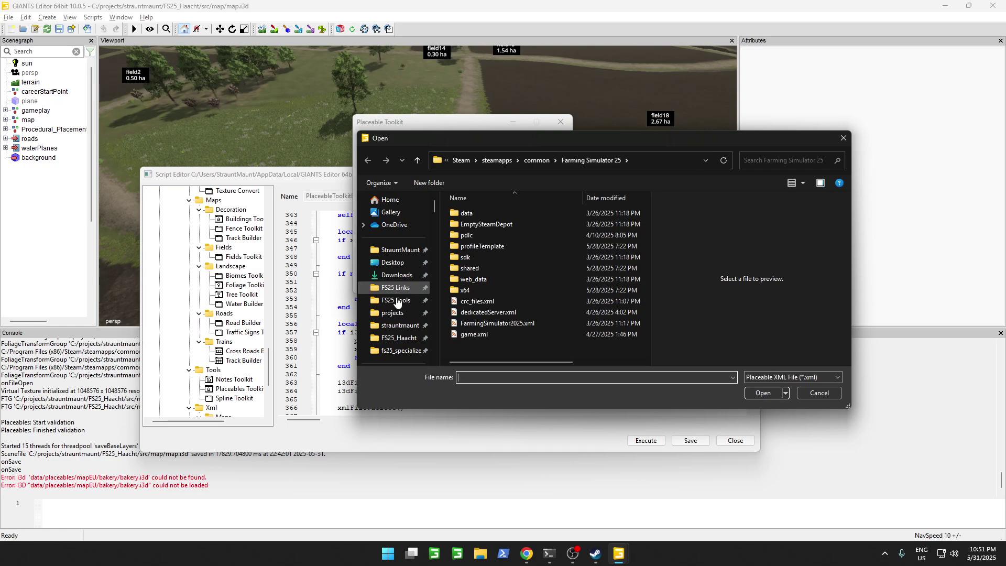
{"action": "left_click", "coordinate": [399, 338]}
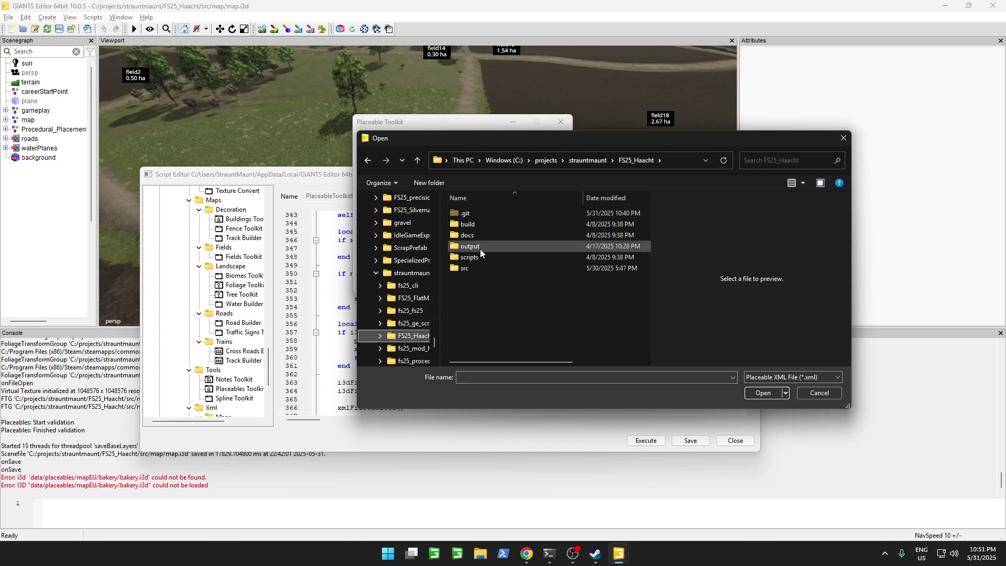
{"action": "double_click", "coordinate": [463, 269]}
{"action": "double_click", "coordinate": [477, 210]}
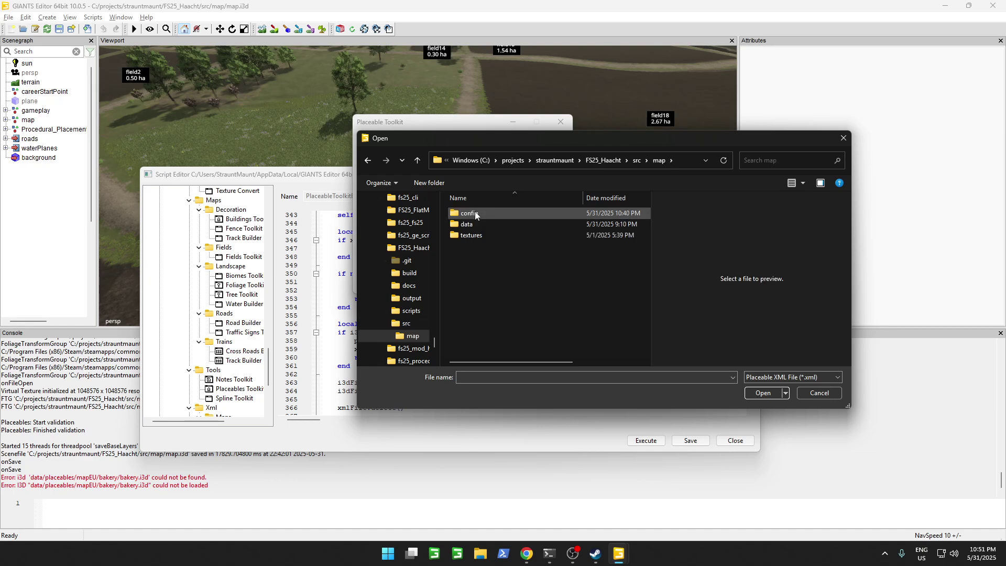
{"action": "double_click", "coordinate": [475, 212]}
{"action": "scroll", "coordinate": [495, 293], "scroll_direction": "down", "scroll_amount": 1}
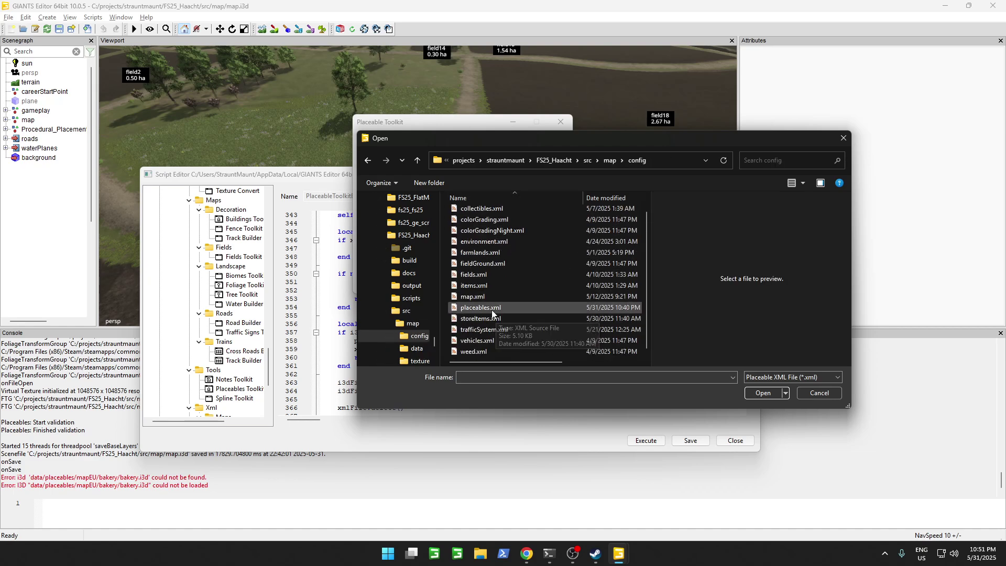
{"action": "left_click", "coordinate": [493, 309]}
{"action": "left_click", "coordinate": [495, 309]}
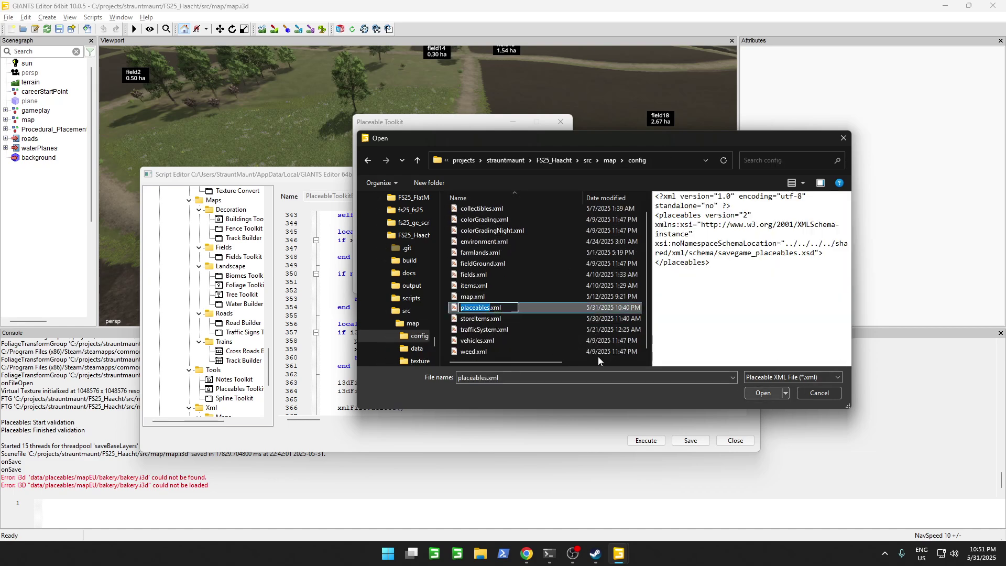
{"action": "left_click", "coordinate": [555, 307]}
{"action": "left_click", "coordinate": [753, 394]}
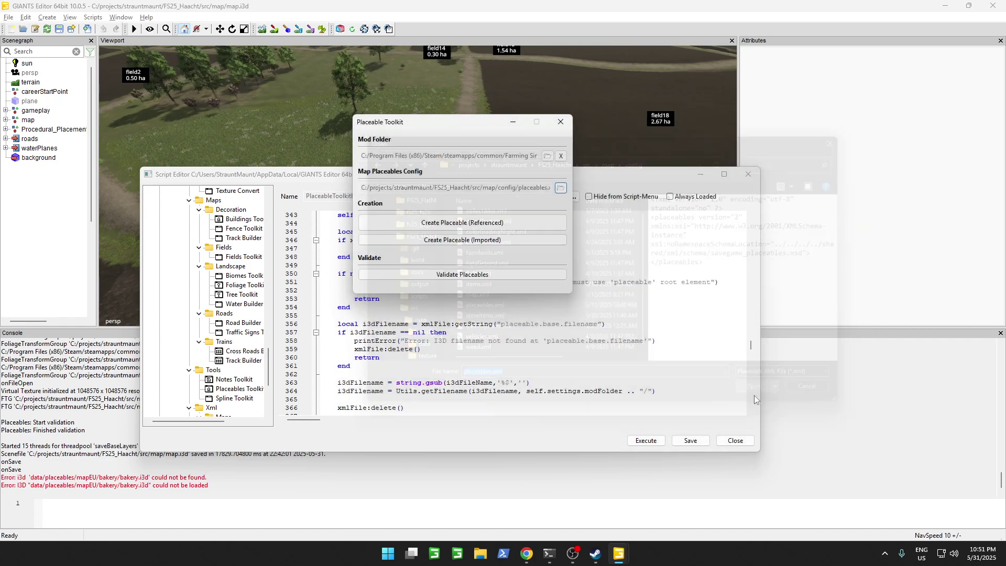
Create a referenced placeable from the install's data/placeables/mapEU/bakery/bakery.xml, triggering a gsub error.
{"action": "left_click", "coordinate": [472, 222]}
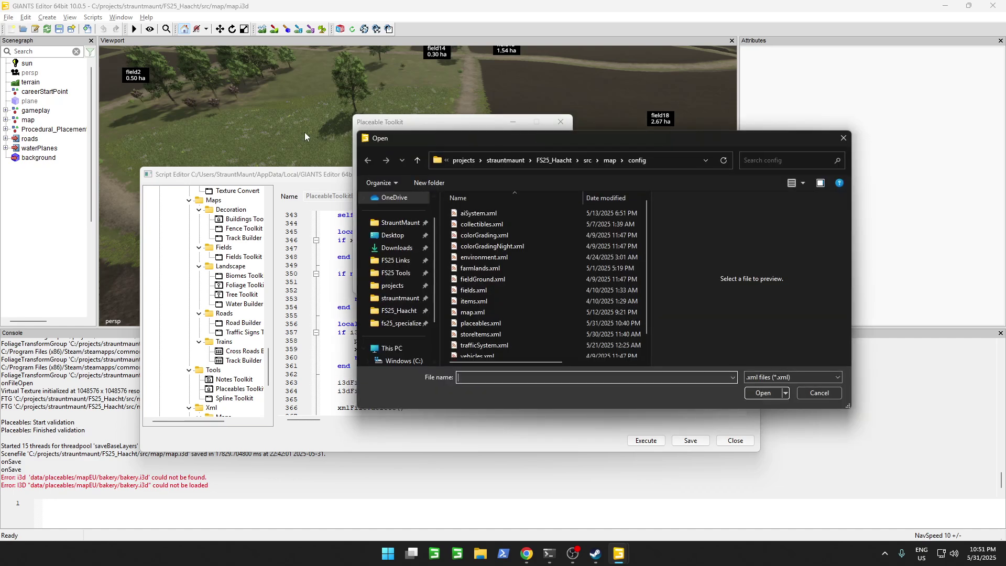
{"action": "scroll", "coordinate": [396, 262], "scroll_direction": "up", "scroll_amount": 2}
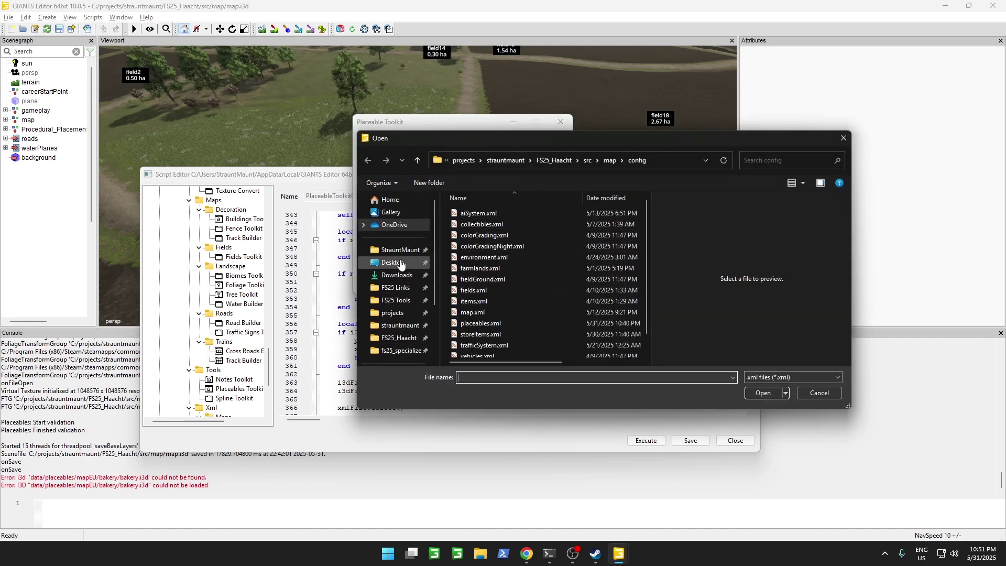
{"action": "left_click", "coordinate": [399, 302]}
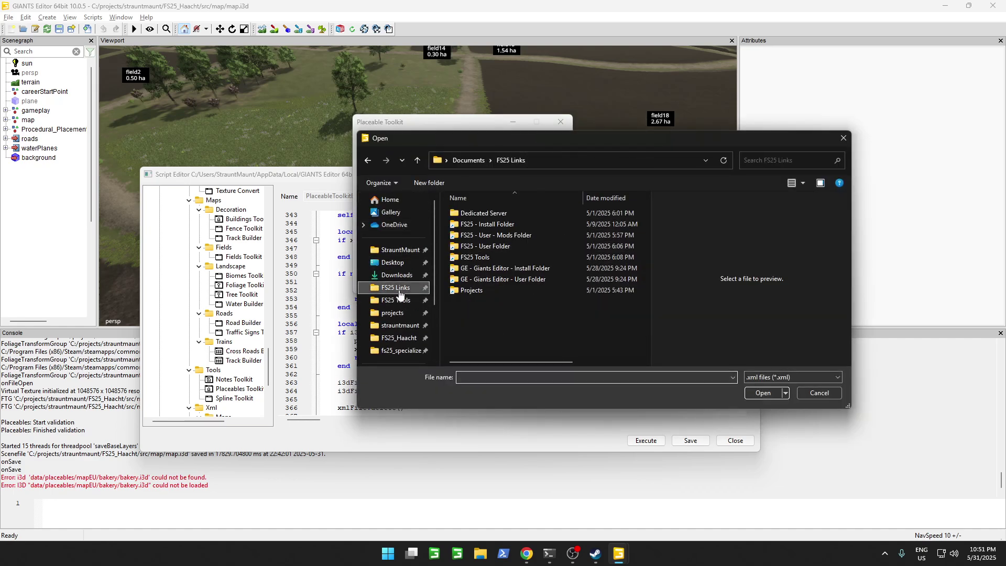
{"action": "key", "text": "Up"}
{"action": "double_click", "coordinate": [496, 212]}
{"action": "double_click", "coordinate": [479, 211]}
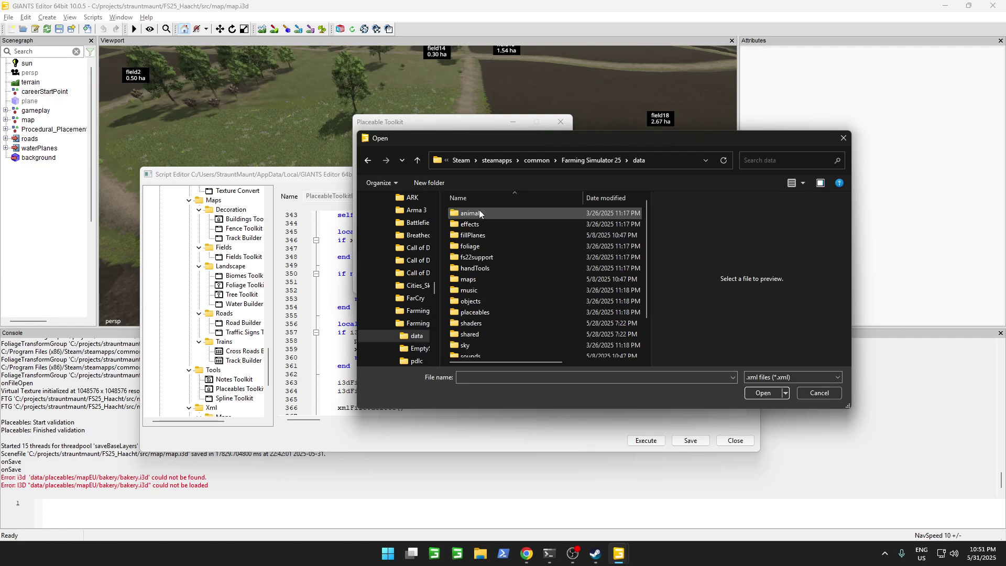
{"action": "double_click", "coordinate": [478, 312]}
{"action": "double_click", "coordinate": [470, 278]}
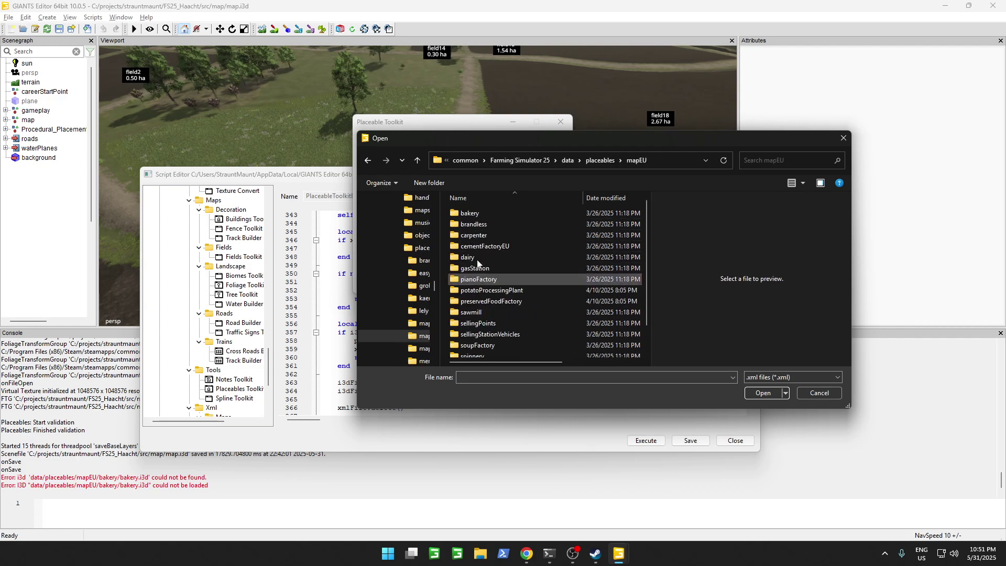
{"action": "double_click", "coordinate": [476, 213]}
{"action": "double_click", "coordinate": [476, 214]}
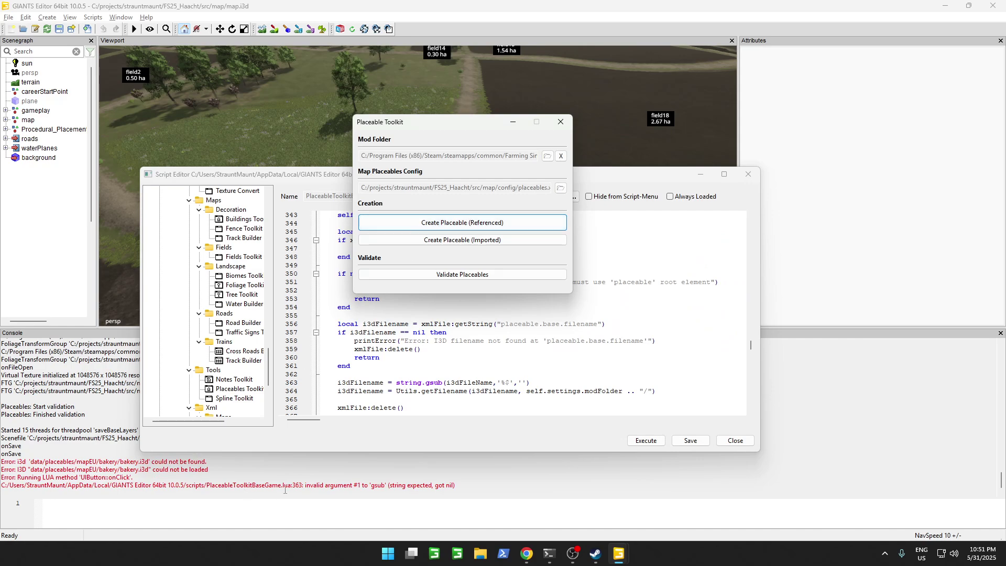
Replace i3dFileName with i3dFilename in line 363's gsub call, save, and close the old toolkit.
{"action": "left_click", "coordinate": [401, 372]}
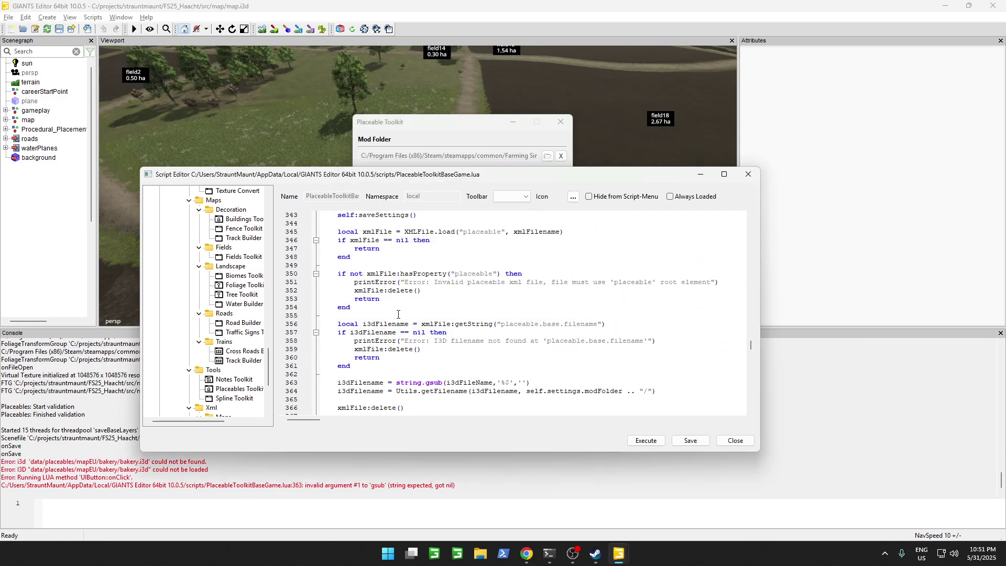
{"action": "scroll", "coordinate": [398, 314], "scroll_direction": "down", "scroll_amount": 3}
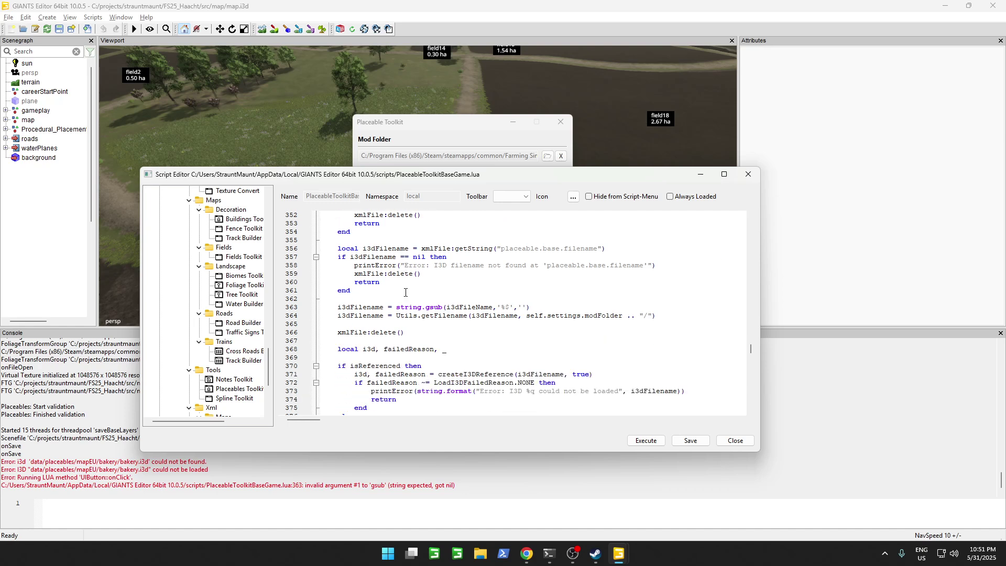
{"action": "scroll", "coordinate": [421, 294], "scroll_direction": "down", "scroll_amount": 1}
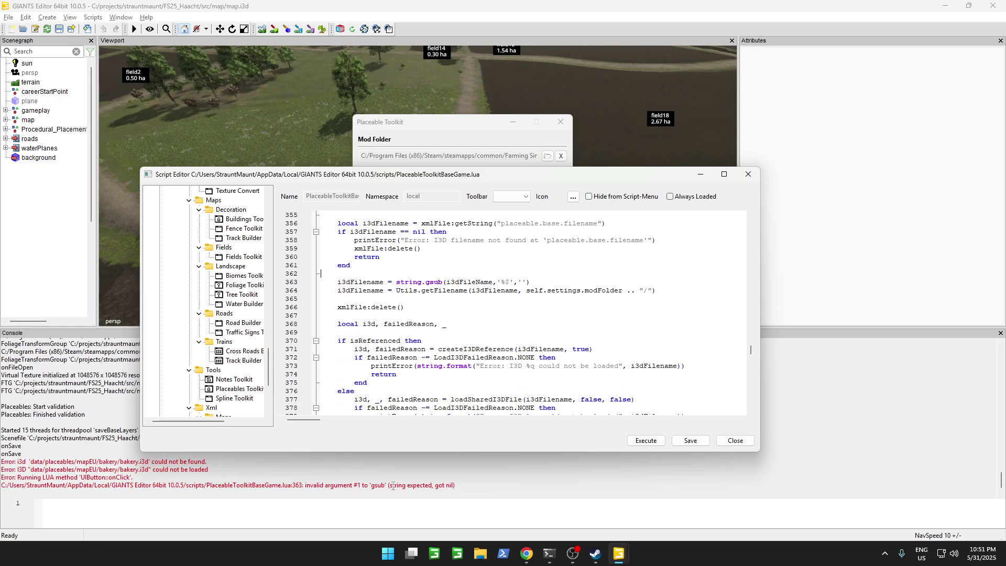
{"action": "double_click", "coordinate": [368, 283]}
{"action": "key", "text": "ctrl+c"}
{"action": "double_click", "coordinate": [476, 283]}
{"action": "key", "text": "ctrl+v"}
{"action": "left_click", "coordinate": [692, 441]}
{"action": "left_click", "coordinate": [650, 346]}
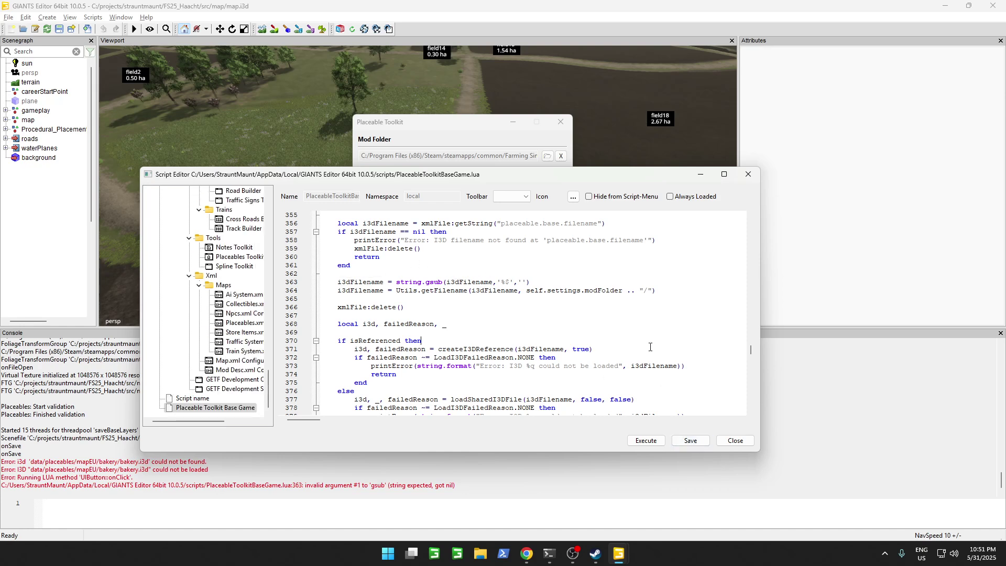
{"action": "left_click", "coordinate": [558, 122]}
Rerun the fixed script and create the referenced bakery placeable from bakery.xml.
{"action": "left_click", "coordinate": [645, 440]}
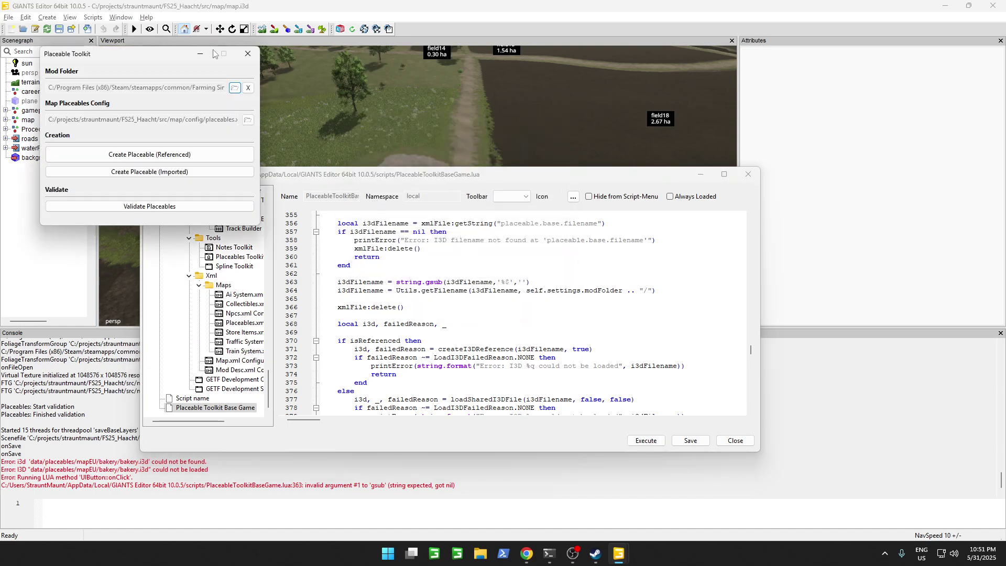
{"action": "left_click", "coordinate": [191, 151]}
{"action": "left_click", "coordinate": [157, 145]}
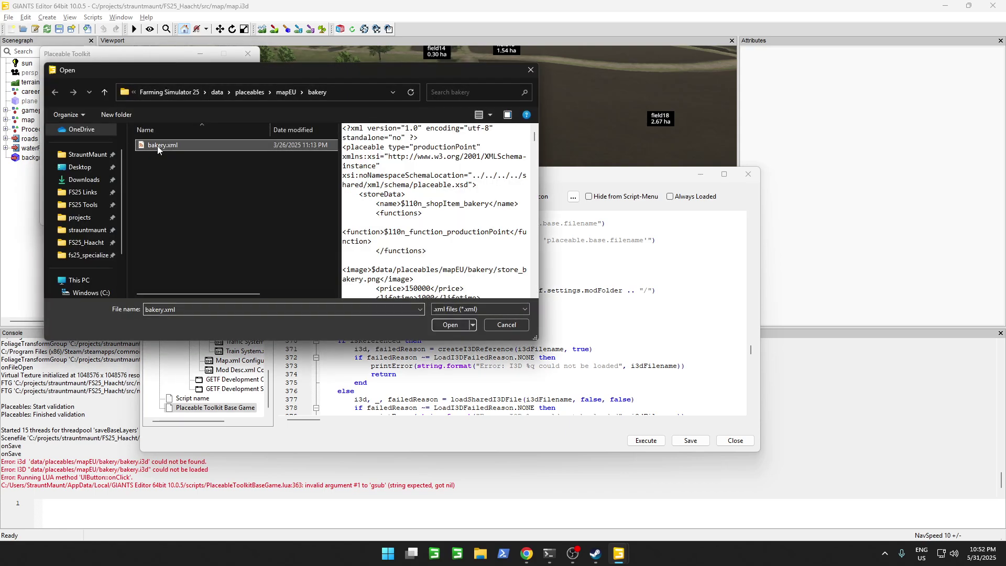
{"action": "left_click", "coordinate": [147, 161]}
{"action": "double_click", "coordinate": [151, 147]}
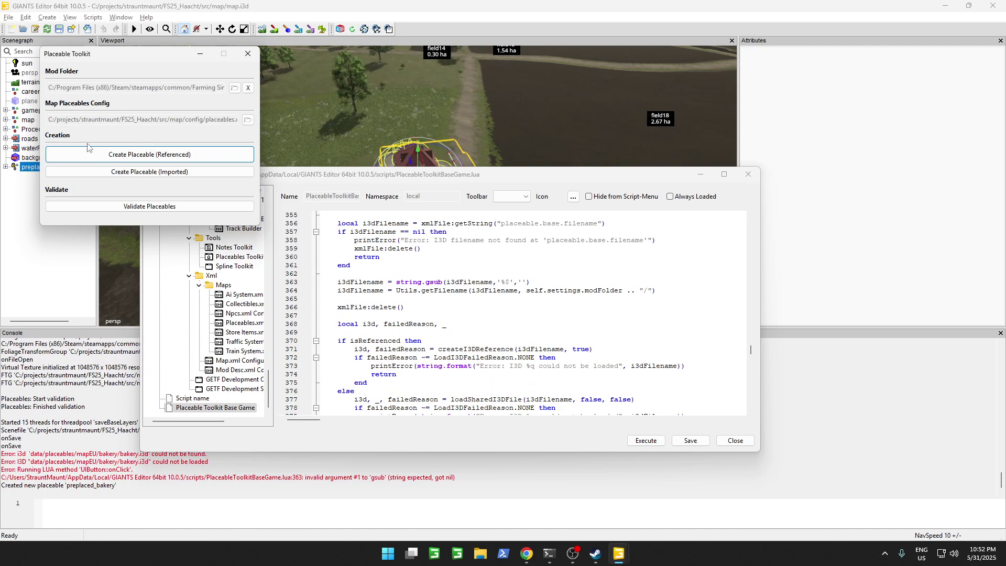
{"action": "left_click_drag", "start_coordinate": [118, 63], "coordinate": [159, 302]}
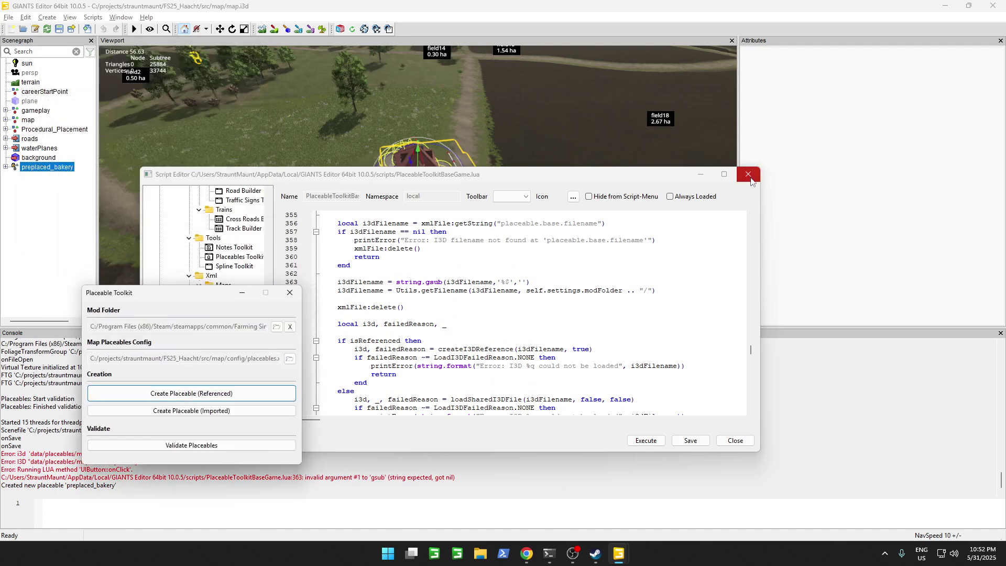
{"action": "left_click", "coordinate": [747, 174]}
Move and rotate the bakery to -145.204, 15.665, -231.393 with Y rotation -22.57.
{"action": "scroll", "coordinate": [379, 181], "scroll_direction": "up", "scroll_amount": 3}
{"action": "right_click_drag", "start_coordinate": [379, 182], "coordinate": [602, 225]}
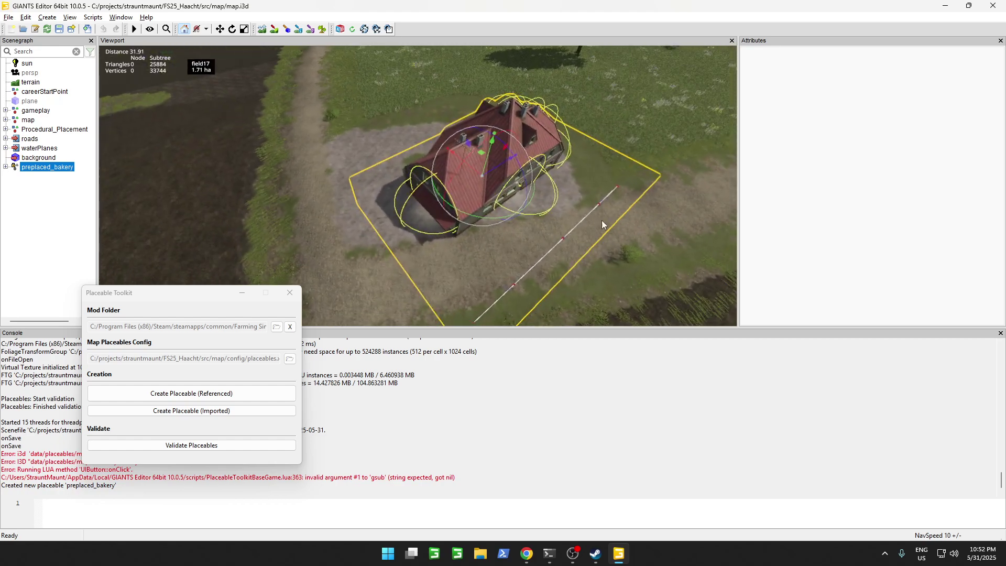
{"action": "left_click_drag", "start_coordinate": [490, 219], "coordinate": [463, 222]}
{"action": "right_click_drag", "start_coordinate": [496, 157], "coordinate": [446, 131]}
{"action": "mouse_move", "coordinate": [446, 131]}
{"action": "left_mouse_down"}
{"action": "mouse_move", "coordinate": [439, 83]}
{"action": "mouse_move", "coordinate": [456, 129]}
{"action": "left_mouse_up"}
{"action": "left_click_drag", "start_coordinate": [431, 177], "coordinate": [450, 161]}
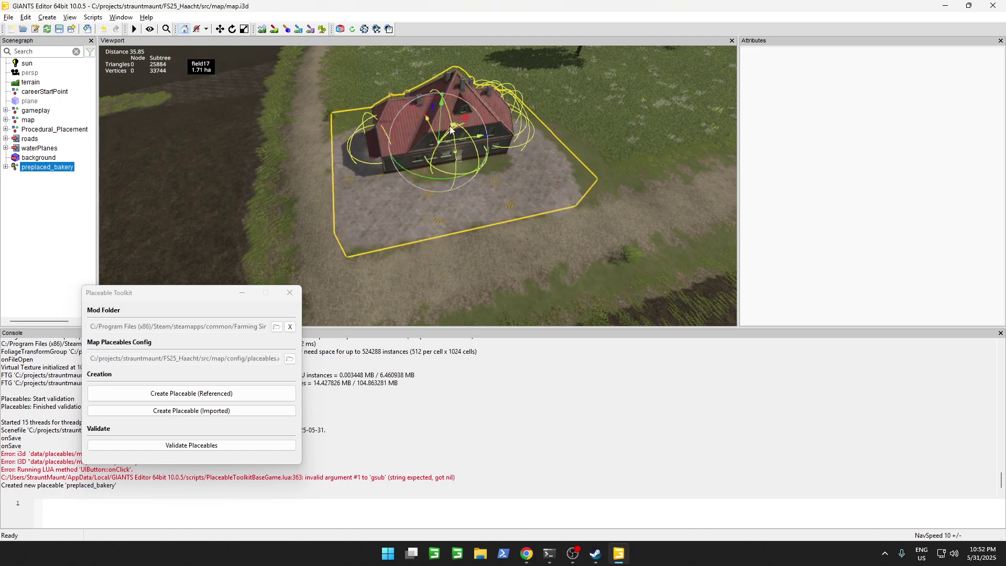
{"action": "left_click", "coordinate": [458, 156]}
{"action": "left_click", "coordinate": [69, 198]}
Replace preplaced_bakery's xmlFilename user attribute with $data/placeables/mapEU/bakery and commit the edit.
{"action": "left_click", "coordinate": [26, 169]}
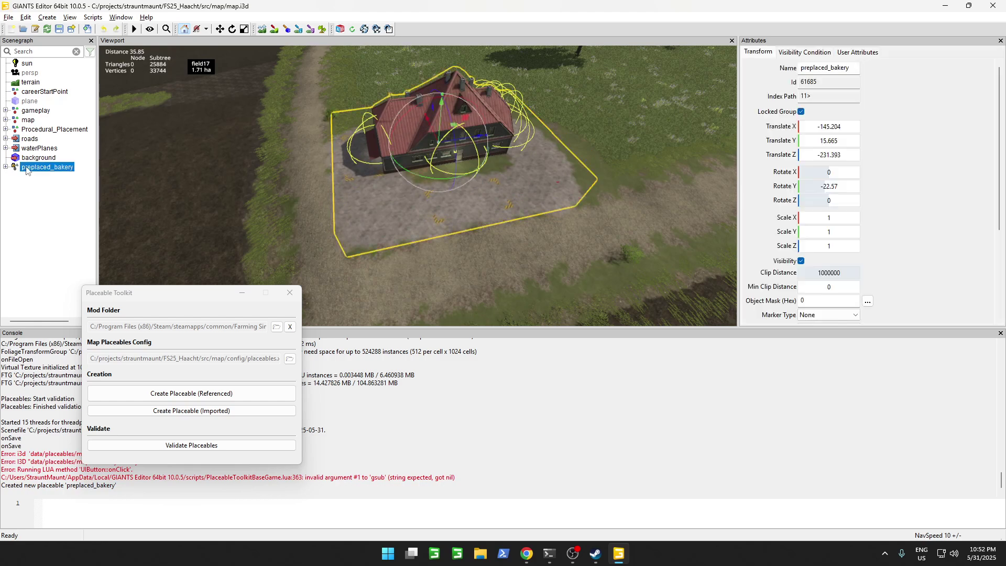
{"action": "left_click", "coordinate": [850, 54]}
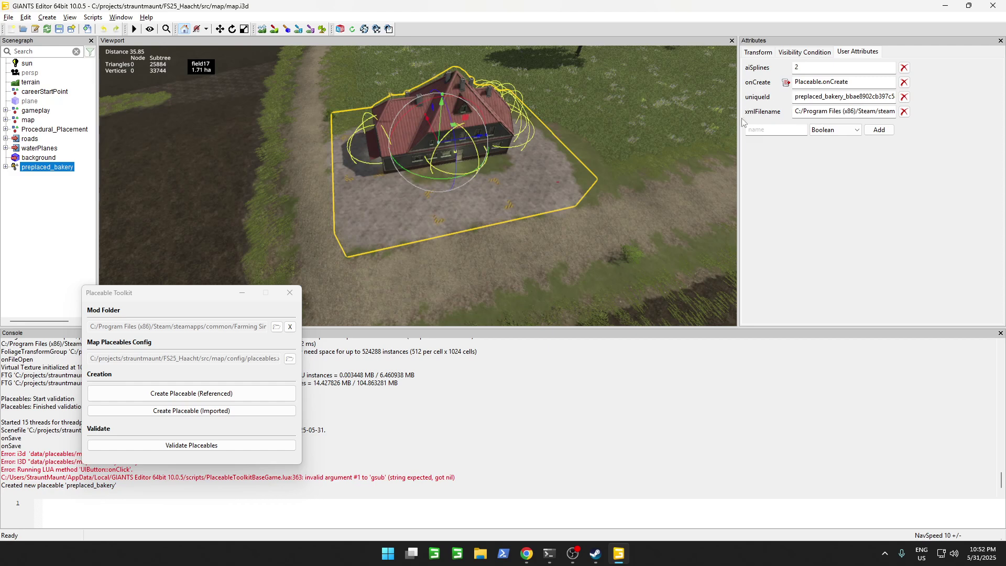
{"action": "left_click", "coordinate": [834, 111]}
{"action": "key", "text": "Right"}
{"action": "key", "text": "Right"}
{"action": "key", "text": "Right"}
{"action": "key", "text": "Right"}
{"action": "key", "text": "Right"}
{"action": "key", "text": "Right"}
{"action": "key", "text": "Right"}
{"action": "key", "text": "Right"}
{"action": "key", "text": "Right"}
{"action": "key", "text": "Right"}
{"action": "key", "text": "Right"}
{"action": "key", "text": "Right"}
{"action": "key", "text": "Right"}
{"action": "key", "text": "Right"}
{"action": "key", "text": "Right"}
{"action": "key", "text": "Right"}
{"action": "key", "text": "Right"}
{"action": "key", "text": "Right"}
{"action": "key", "text": "Right"}
{"action": "key", "text": "Right"}
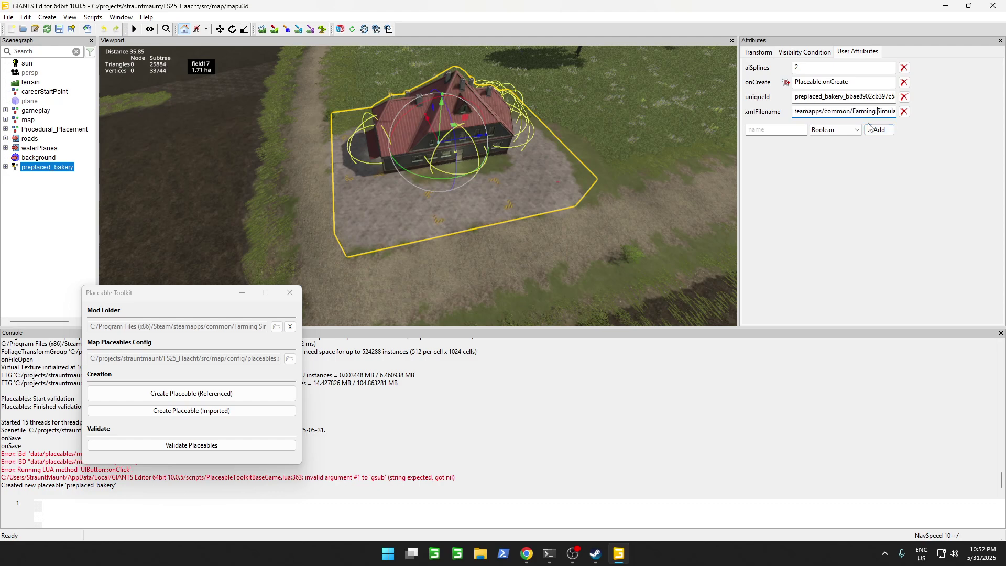
{"action": "key", "text": "Right"}
{"action": "key", "text": "Right"}
{"action": "key", "text": "Right"}
{"action": "key", "text": "Right"}
{"action": "key", "text": "Right"}
{"action": "key", "text": "ctrl+a"}
{"action": "key", "text": "ctrl+v"}
{"action": "type", "text": "$"}
{"action": "left_click", "coordinate": [69, 212]}
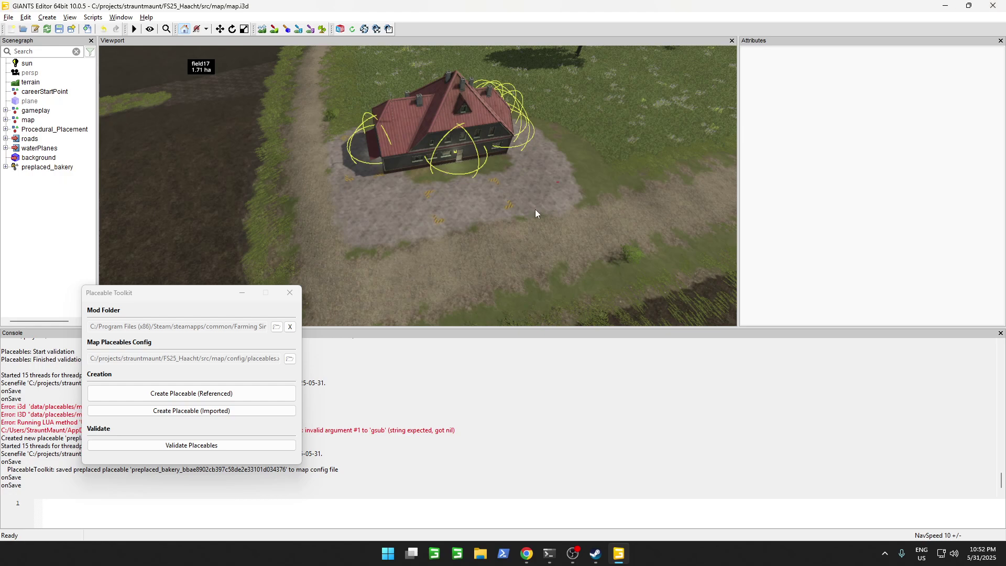
Create a referenced placeable from mapEU/sawmill/sawmill.xml and move it beside field18, next to the bakery.
{"action": "scroll", "coordinate": [321, 184], "scroll_direction": "down", "scroll_amount": 3}
{"action": "middle_click_drag", "start_coordinate": [317, 171], "coordinate": [321, 181]}
{"action": "left_click", "coordinate": [212, 399]}
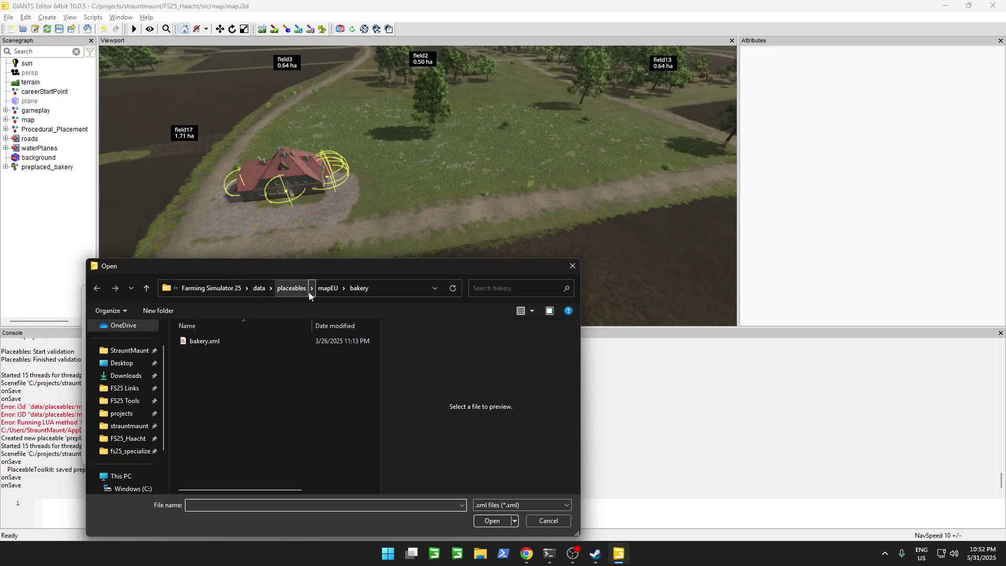
{"action": "left_click", "coordinate": [332, 290]}
{"action": "double_click", "coordinate": [203, 350]}
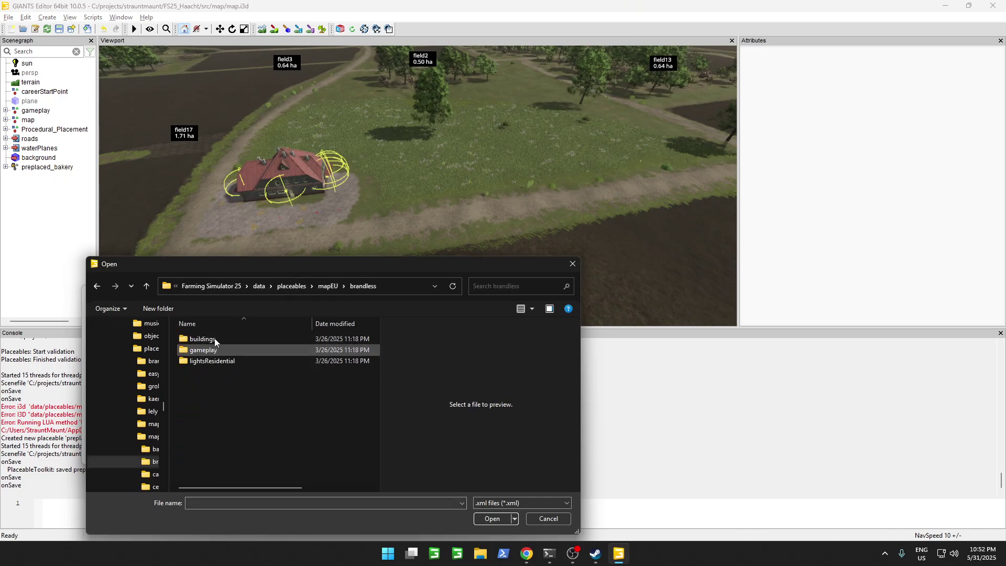
{"action": "key", "text": "alt+Left"}
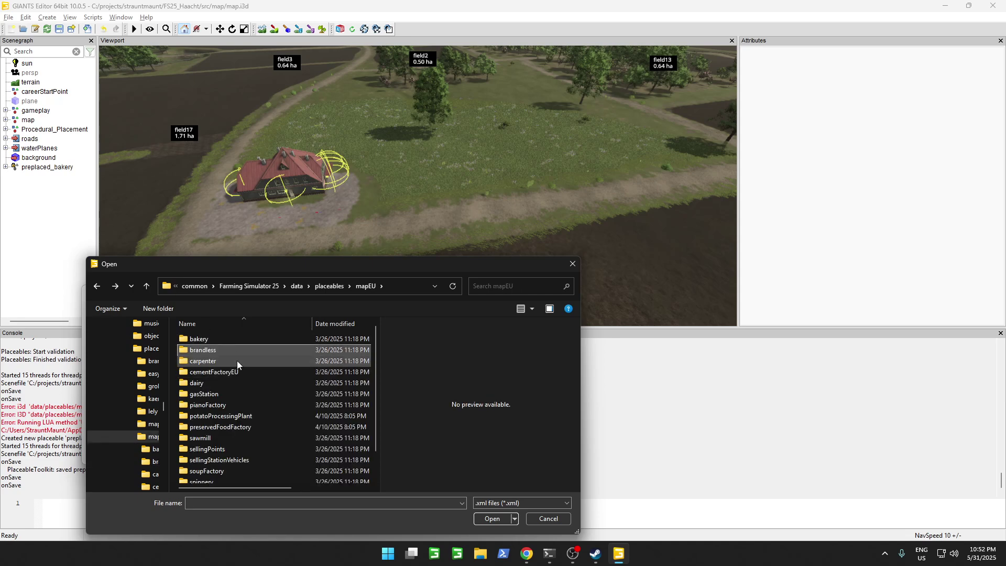
{"action": "scroll", "coordinate": [240, 364], "scroll_direction": "down", "scroll_amount": 1}
{"action": "double_click", "coordinate": [226, 411]}
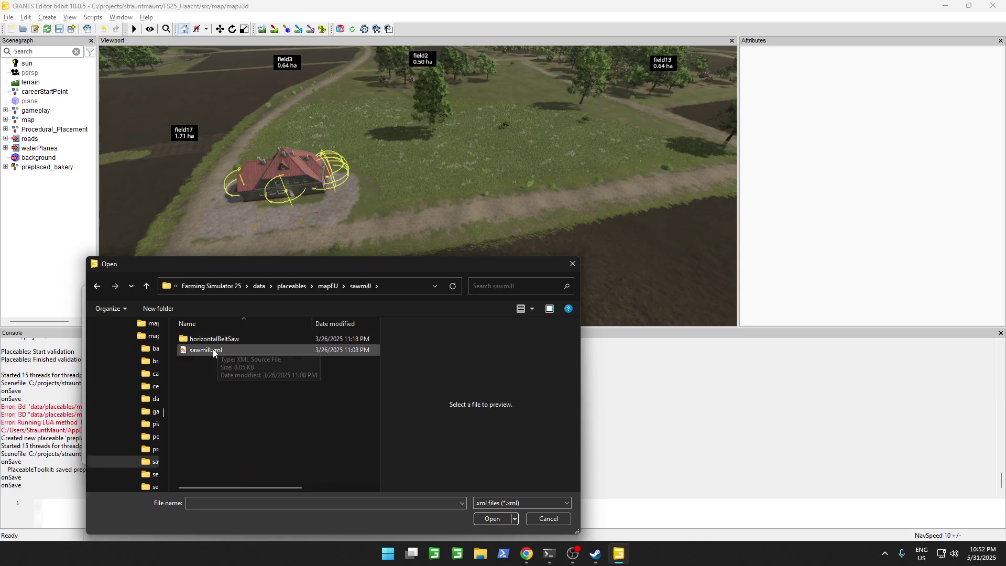
{"action": "left_click", "coordinate": [212, 350]}
{"action": "double_click", "coordinate": [212, 351]}
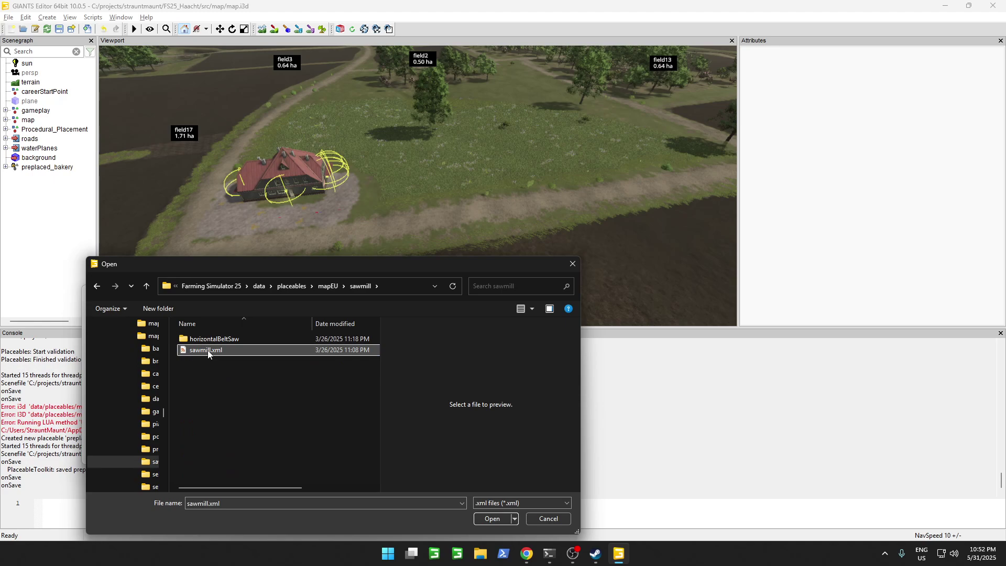
{"action": "right_click_drag", "start_coordinate": [326, 137], "coordinate": [461, 185]}
{"action": "left_click_drag", "start_coordinate": [473, 200], "coordinate": [464, 156]}
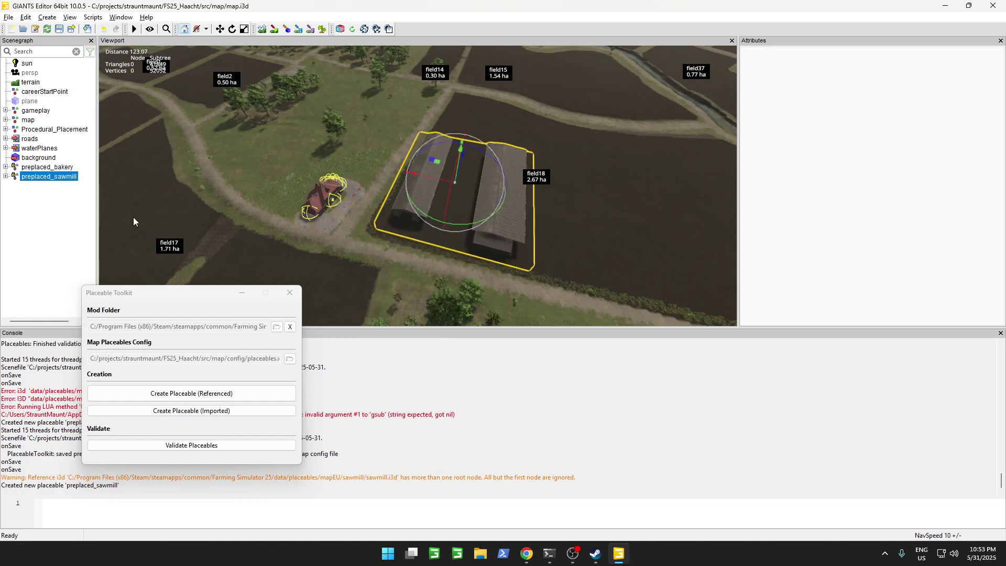
Replace the install-folder part of preplaced_sawmill's xmlFilename with $, then save the map.
{"action": "left_click", "coordinate": [47, 217]}
{"action": "left_click", "coordinate": [48, 176]}
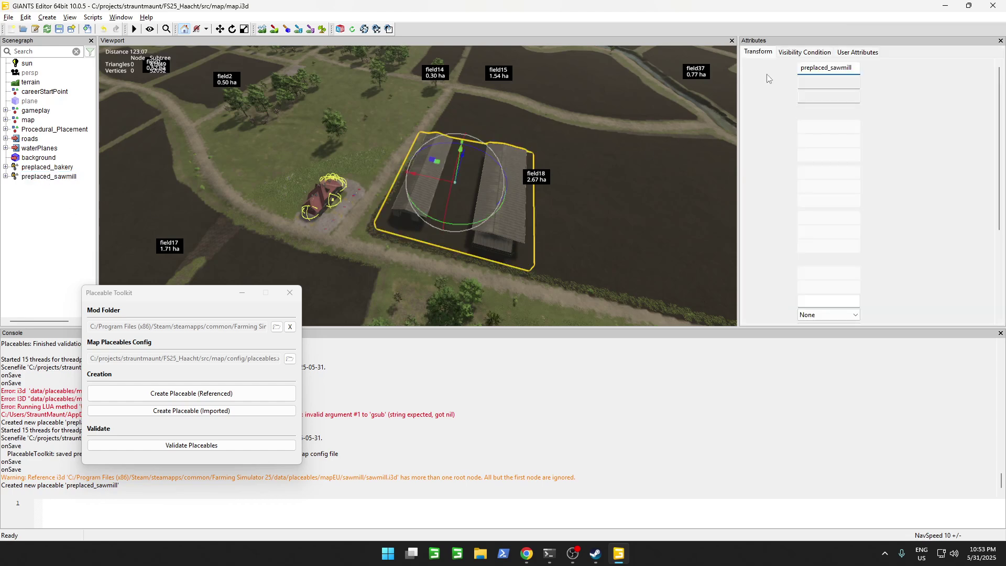
{"action": "left_click", "coordinate": [861, 52]}
{"action": "left_click", "coordinate": [878, 111]}
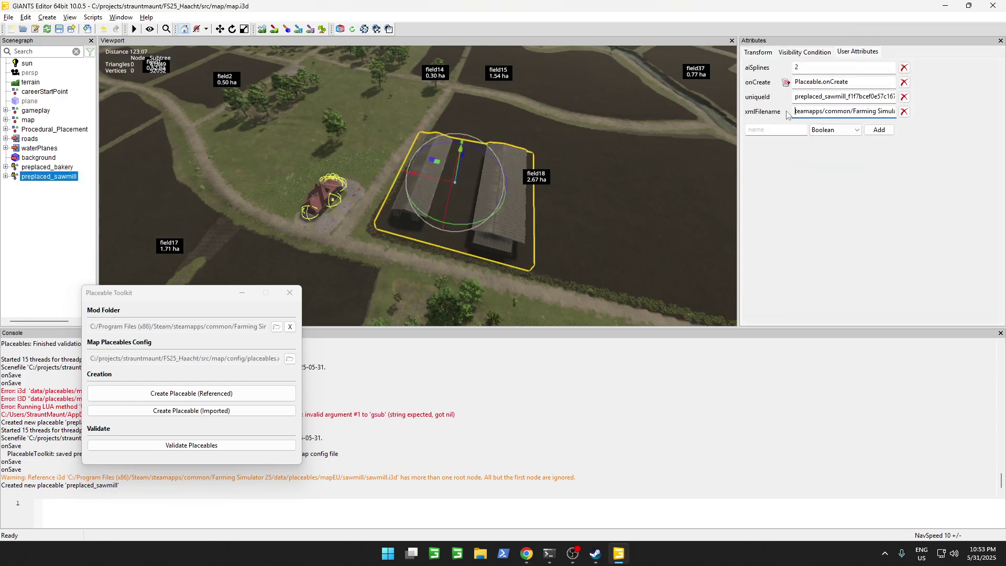
{"action": "left_click_drag", "start_coordinate": [827, 112], "coordinate": [882, 112]}
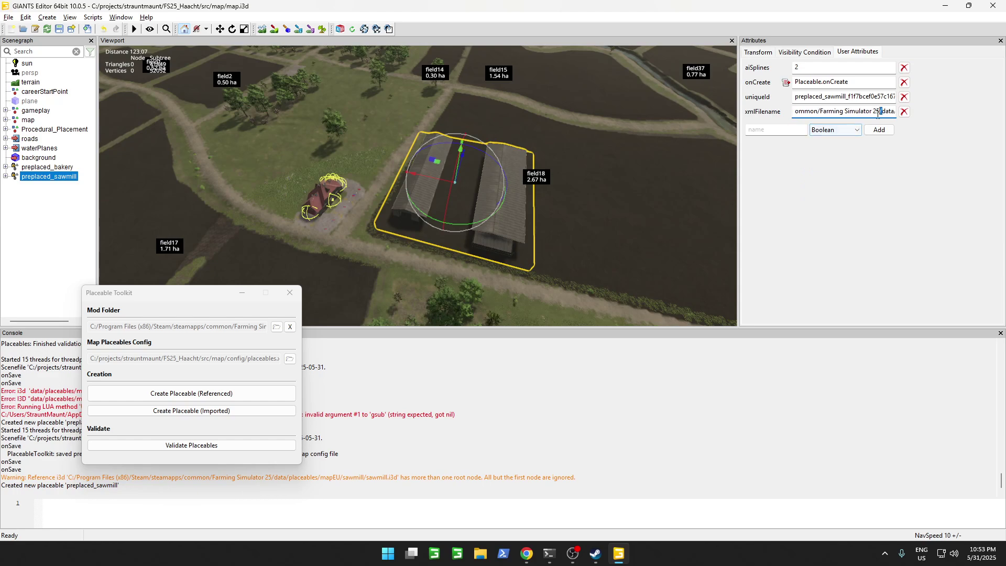
{"action": "type", "text": "$"}
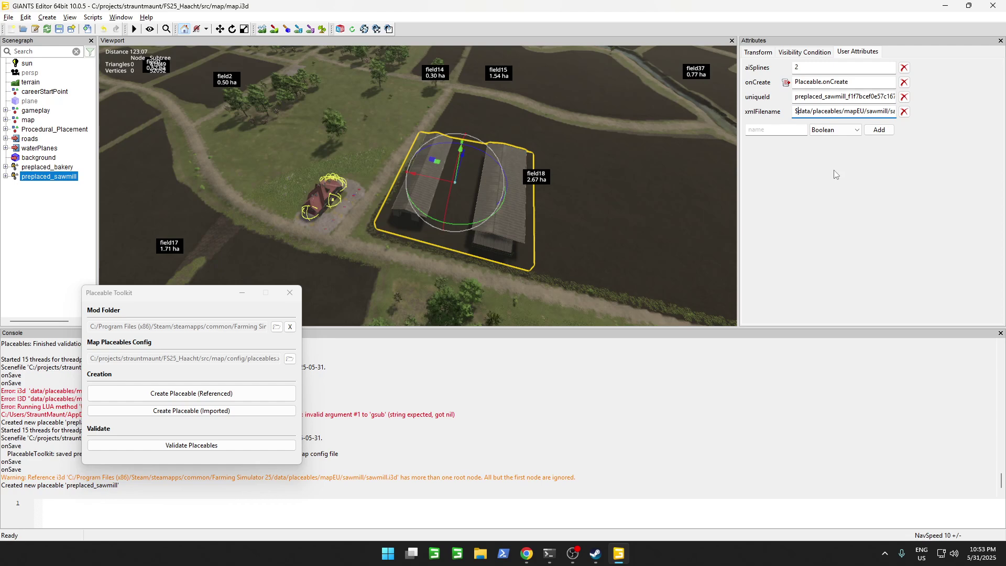
{"action": "left_click", "coordinate": [44, 234]}
{"action": "key", "text": "ctrl+s"}
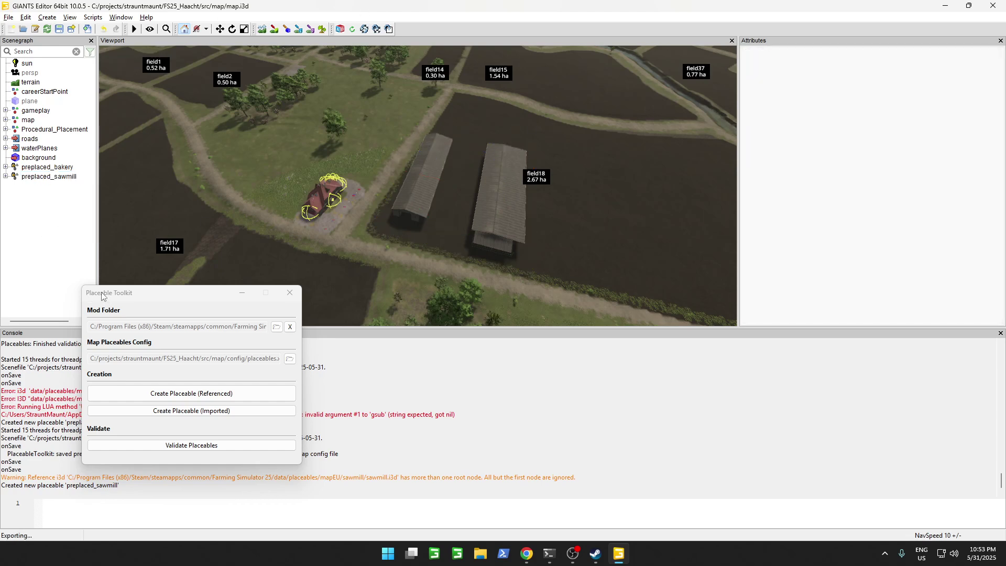